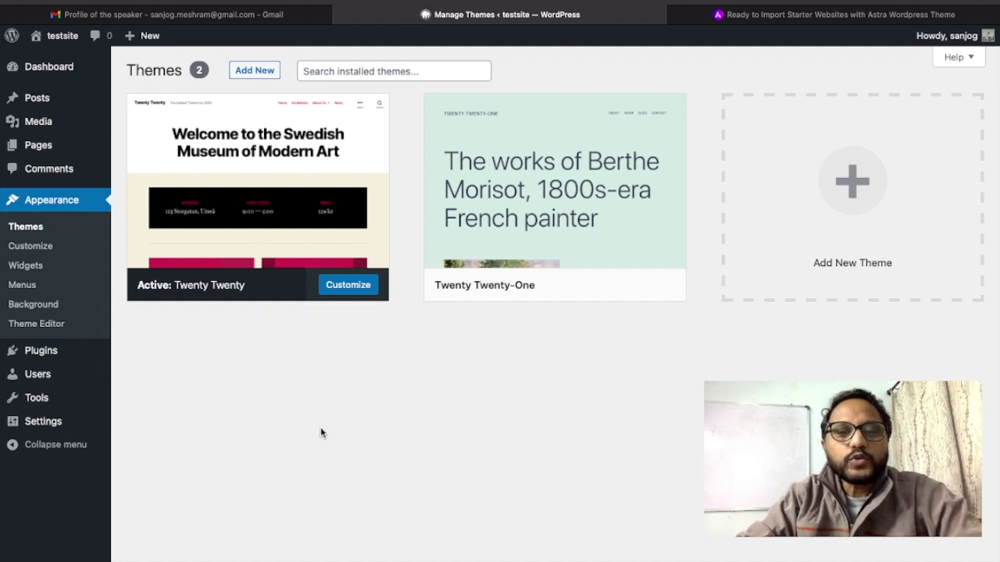
Step: Open the page for adding new themes and search the theme directory for "astra"
{"action": "mouse_move", "coordinate": [486, 206]}
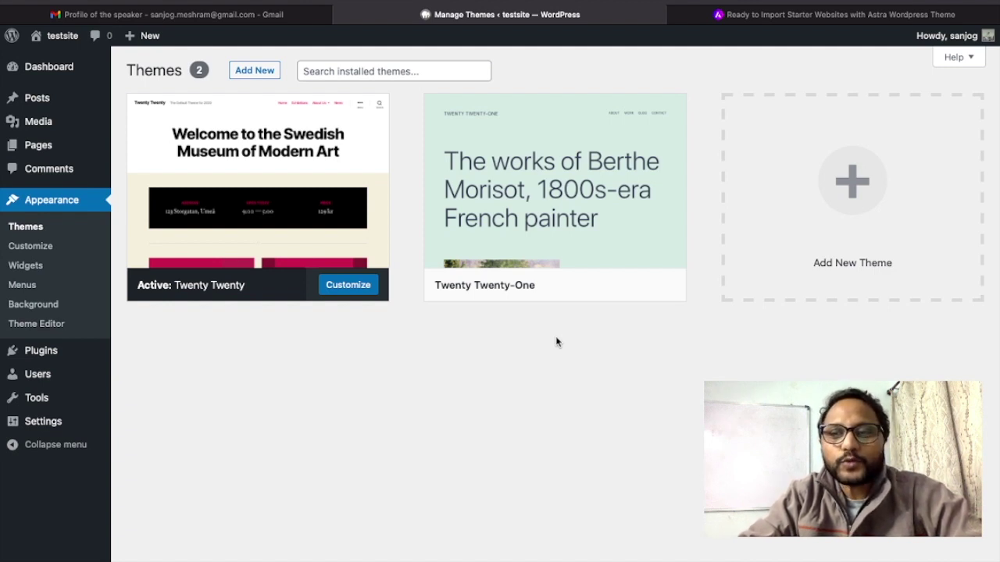
{"action": "left_click", "coordinate": [854, 180]}
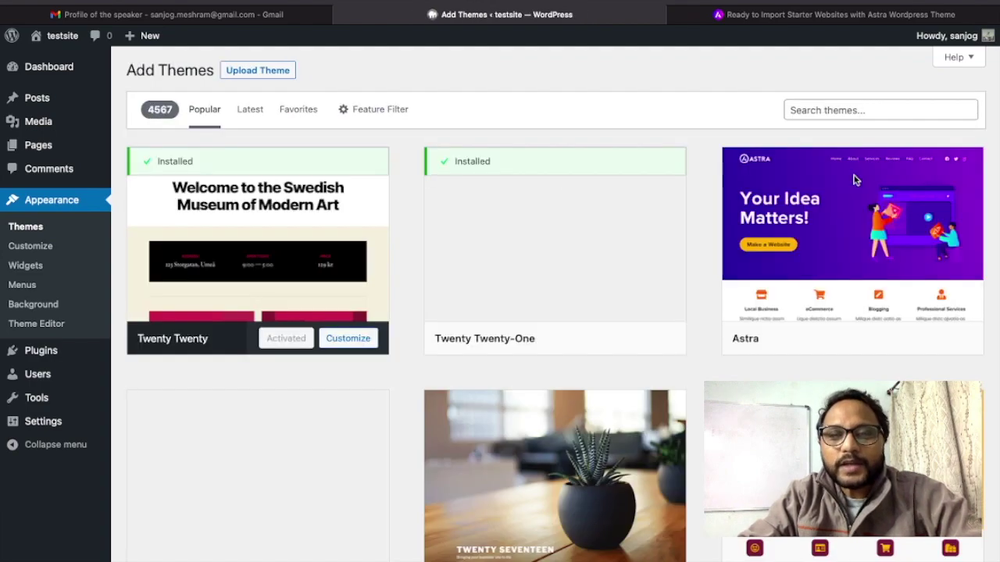
{"action": "scroll", "coordinate": [335, 384], "scroll_direction": "down", "scroll_amount": 18}
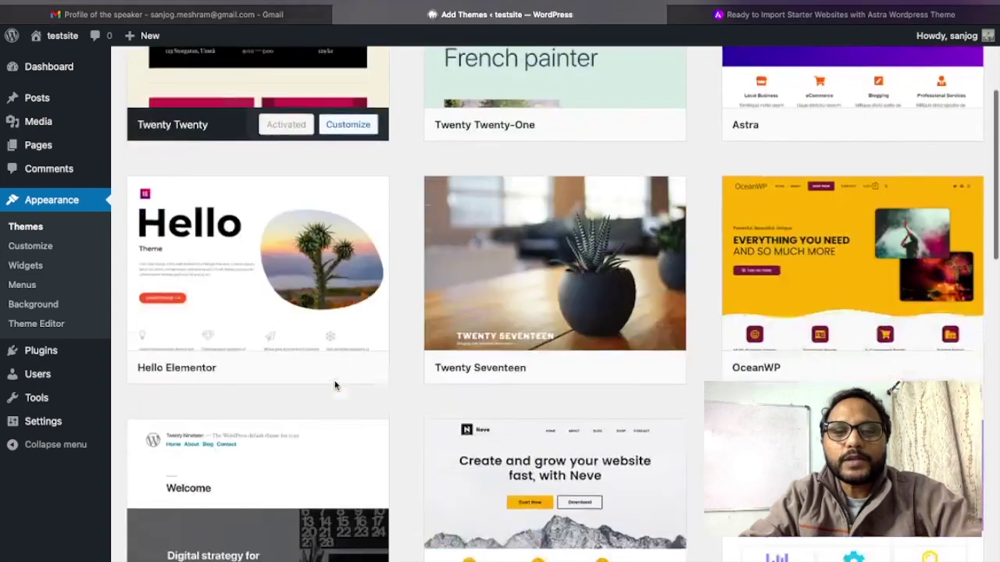
{"action": "scroll", "coordinate": [335, 383], "scroll_direction": "up", "scroll_amount": 20}
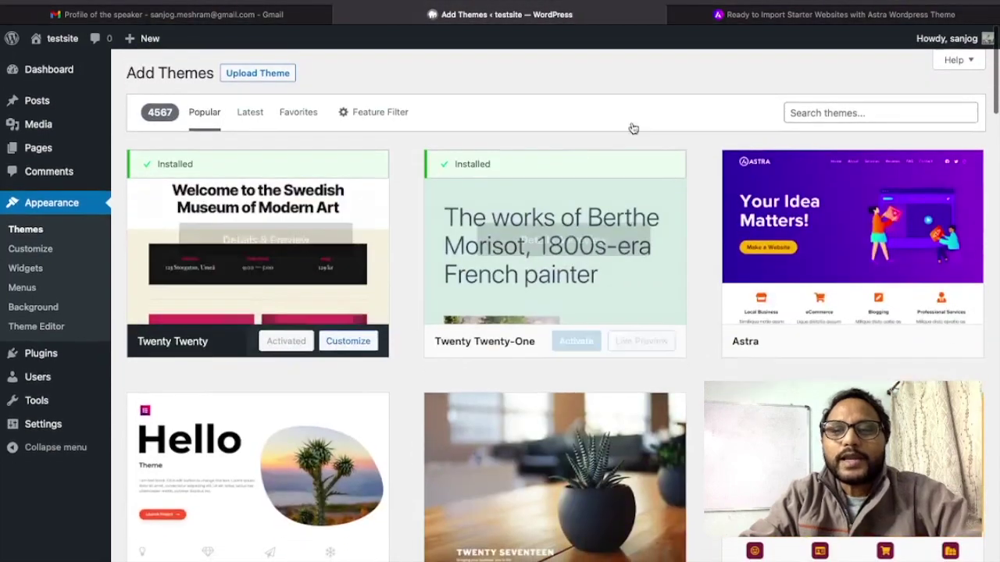
{"action": "left_click", "coordinate": [807, 112]}
{"action": "type", "text": "a"}
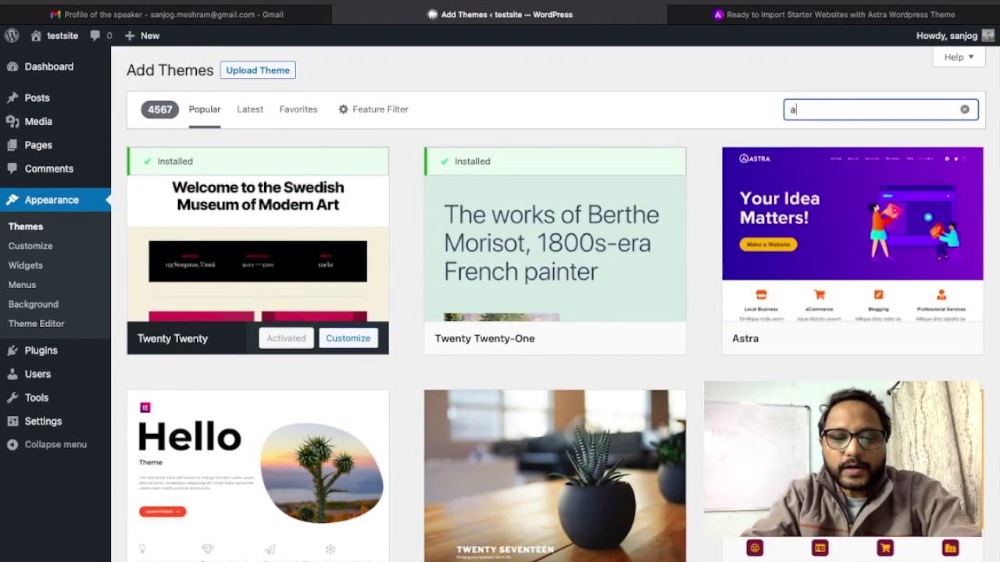
{"action": "type", "text": "stra"}
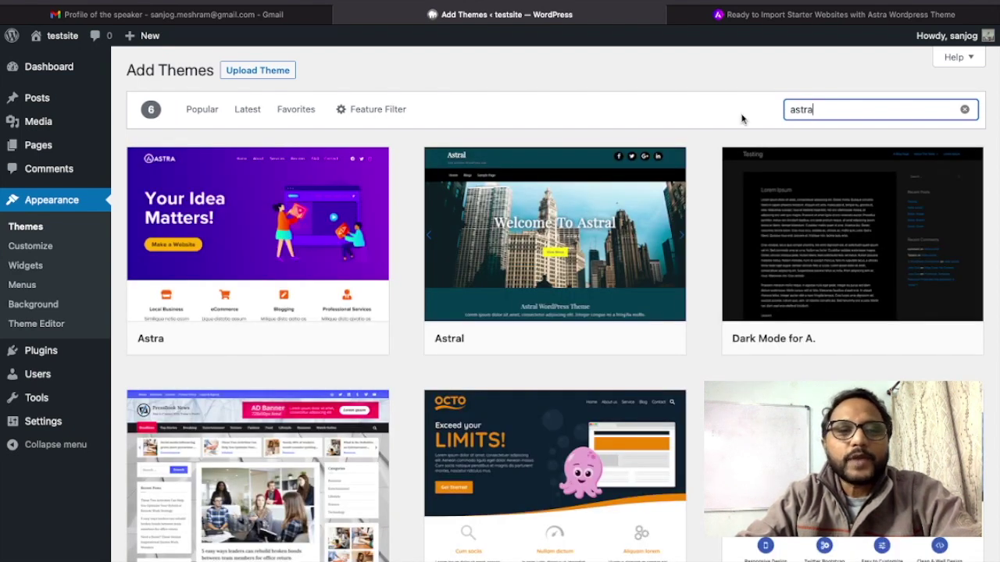
Step: Open the details and preview of the Astra theme and read its rating and description
{"action": "mouse_move", "coordinate": [178, 244]}
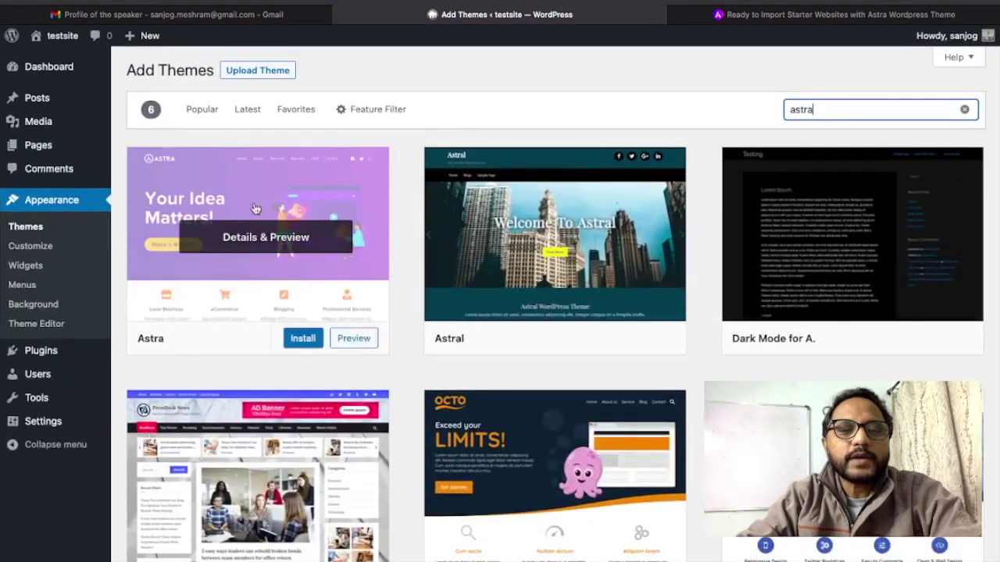
{"action": "left_click", "coordinate": [231, 260]}
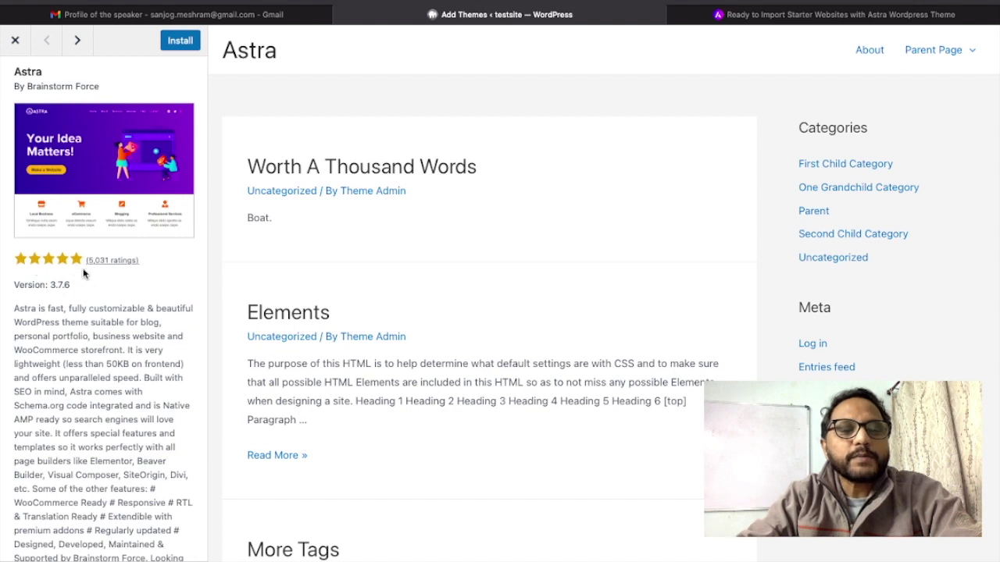
{"action": "scroll", "coordinate": [86, 296], "scroll_direction": "down", "scroll_amount": 2}
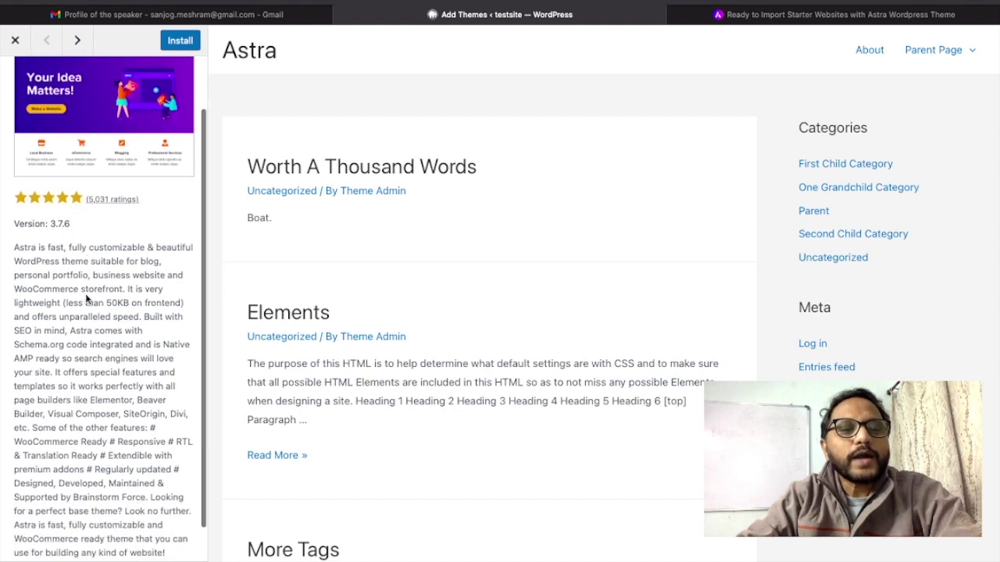
{"action": "scroll", "coordinate": [78, 235], "scroll_direction": "up", "scroll_amount": 2}
Step: Copy the theme name Astra and run a Google search for "astra theme wordpress" in a new browser tab
{"action": "left_click_drag", "start_coordinate": [46, 73], "coordinate": [13, 72]}
{"action": "key", "text": "super+c"}
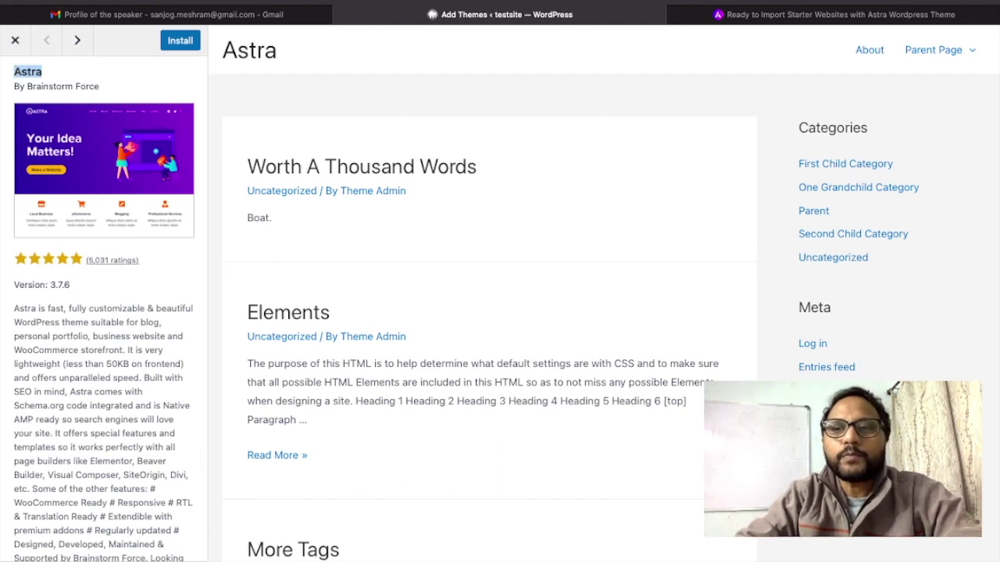
{"action": "key", "text": "super+t"}
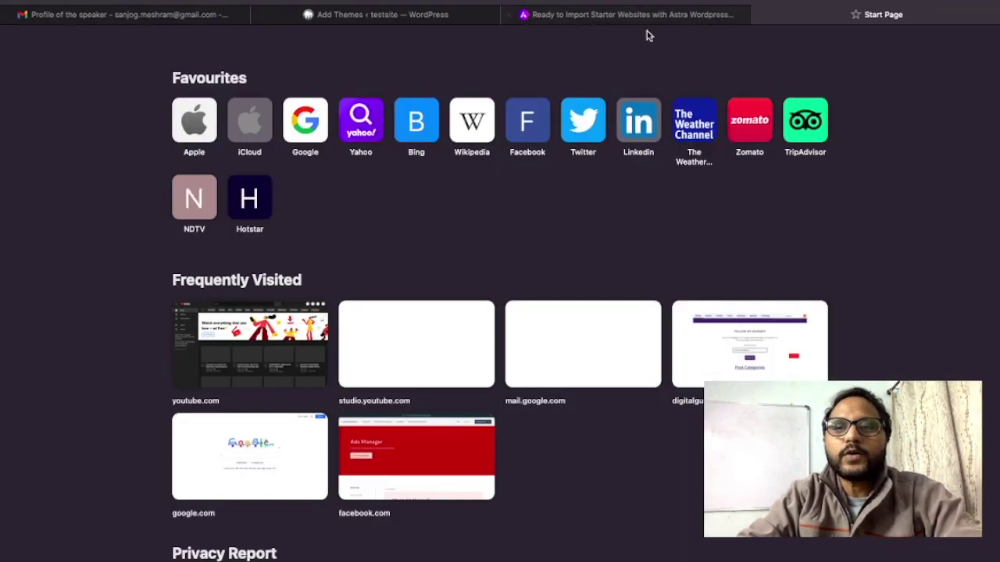
{"action": "left_click", "coordinate": [325, 139]}
{"action": "left_click", "coordinate": [393, 279]}
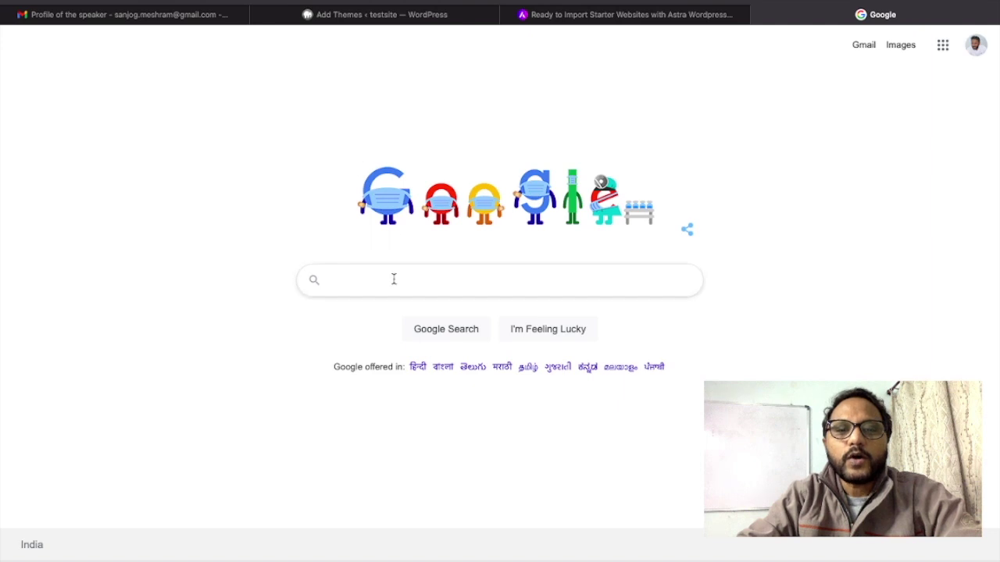
{"action": "key", "text": "super+v"}
{"action": "key", "text": "Down"}
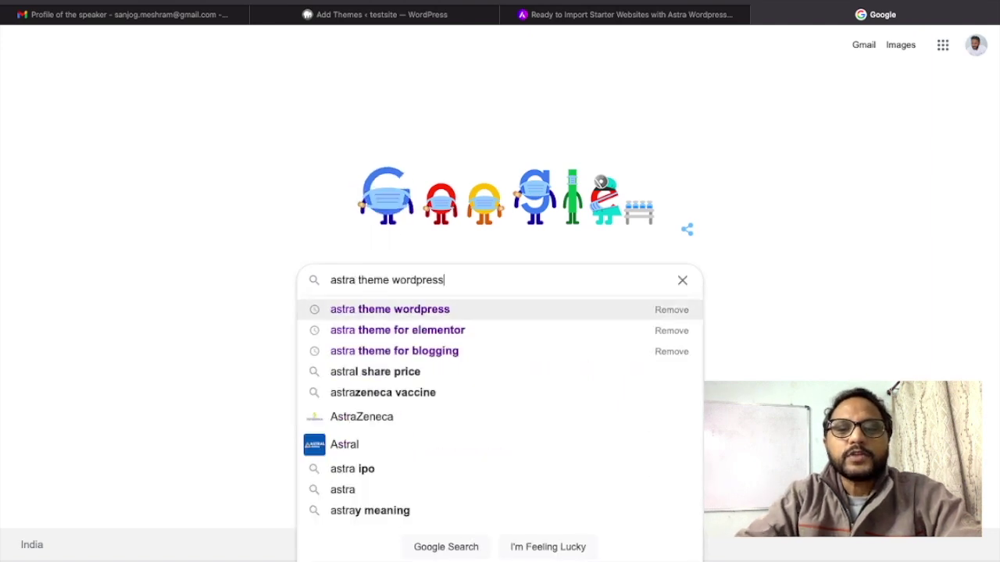
{"action": "key", "text": "Return"}
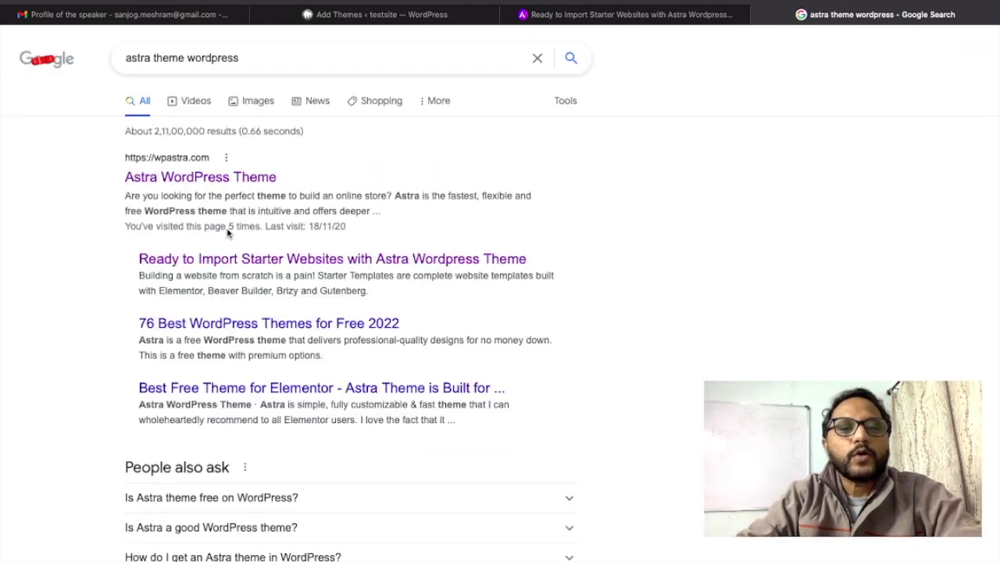
Step: Open the wordpress.org search result for the Astra theme and examine its version details and star ratings
{"action": "scroll", "coordinate": [178, 386], "scroll_direction": "down", "scroll_amount": 5}
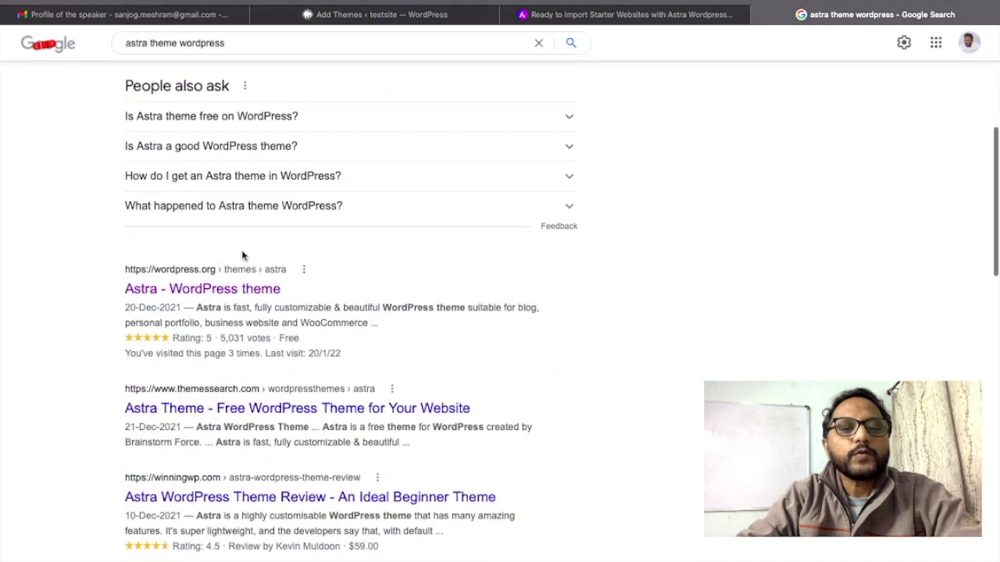
{"action": "left_click", "coordinate": [232, 293]}
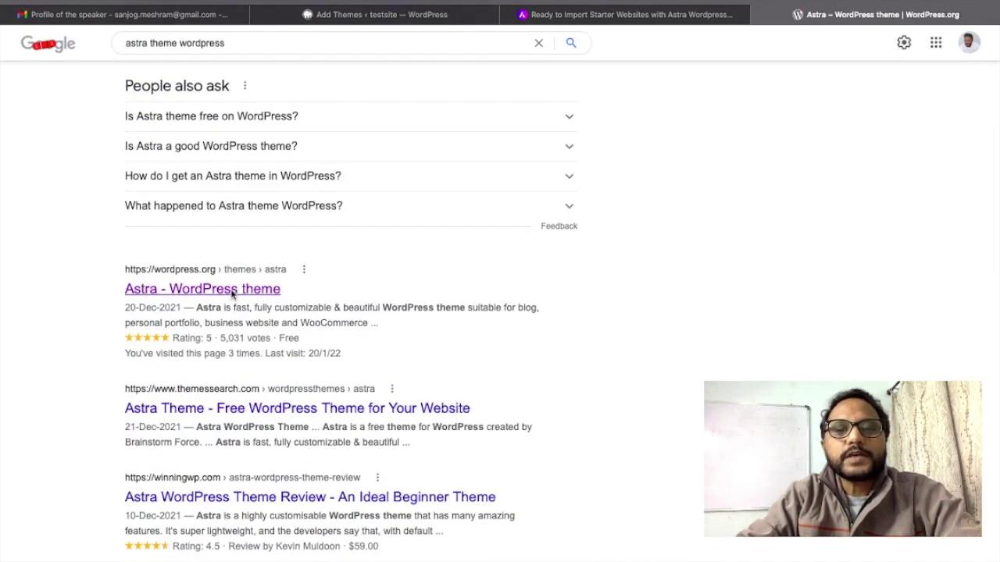
{"action": "scroll", "coordinate": [763, 362], "scroll_direction": "down", "scroll_amount": 2}
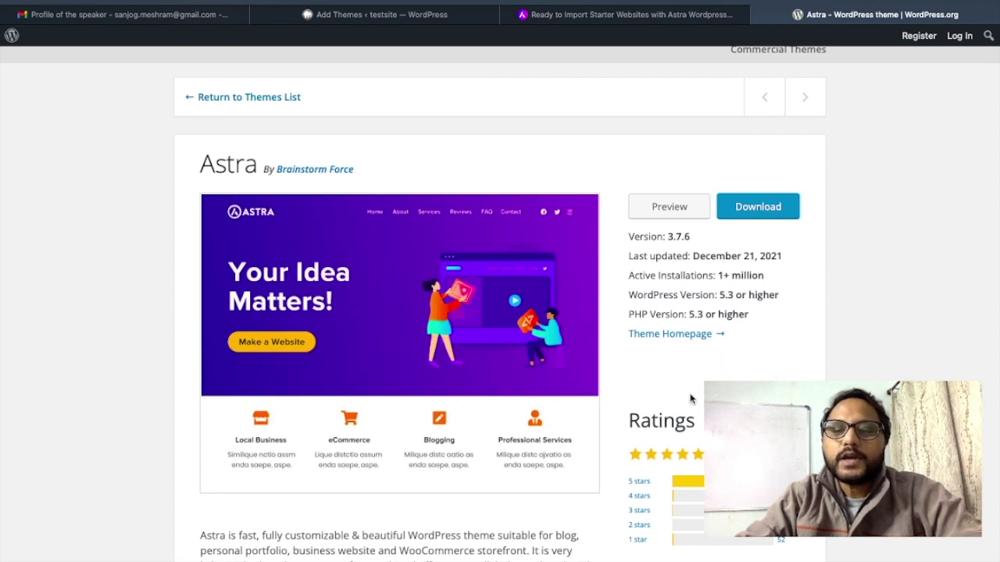
{"action": "scroll", "coordinate": [672, 408], "scroll_direction": "down", "scroll_amount": 3}
{"action": "scroll", "coordinate": [658, 308], "scroll_direction": "up", "scroll_amount": 5}
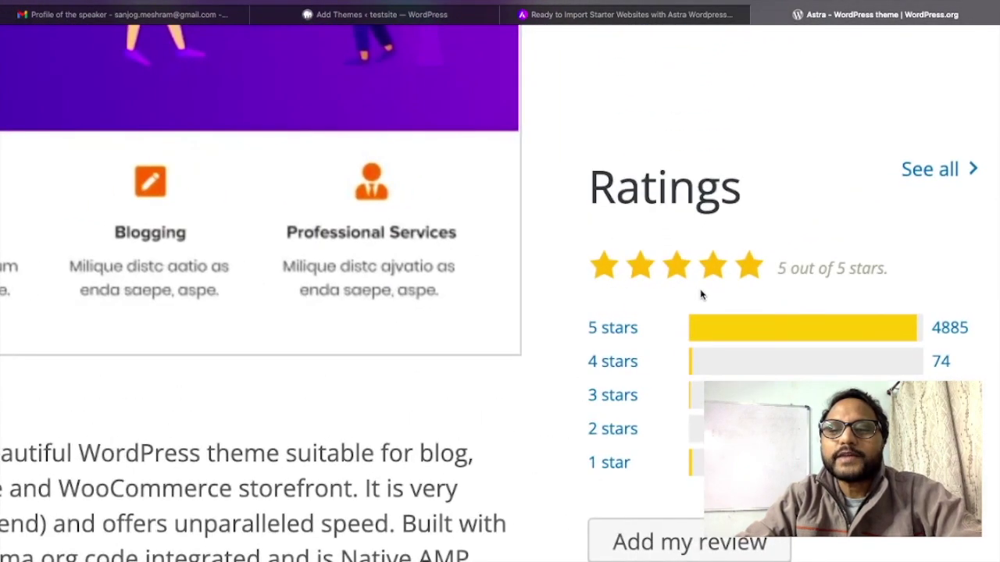
{"action": "scroll", "coordinate": [679, 291], "scroll_direction": "down", "scroll_amount": 5}
{"action": "scroll", "coordinate": [703, 290], "scroll_direction": "down", "scroll_amount": 1}
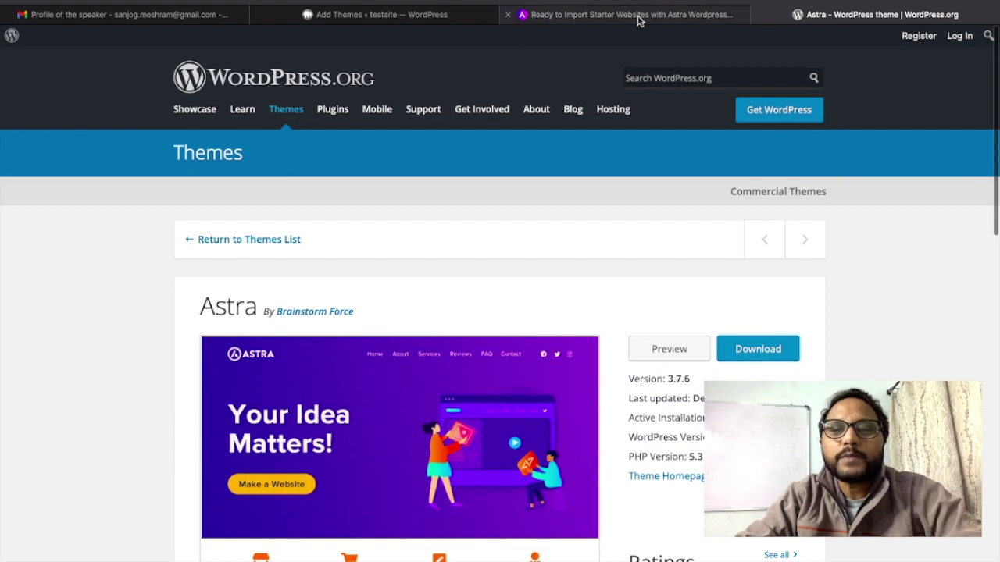
Step: Return to the theme search results of testsite, then install and activate the Astra theme
{"action": "left_click", "coordinate": [375, 14]}
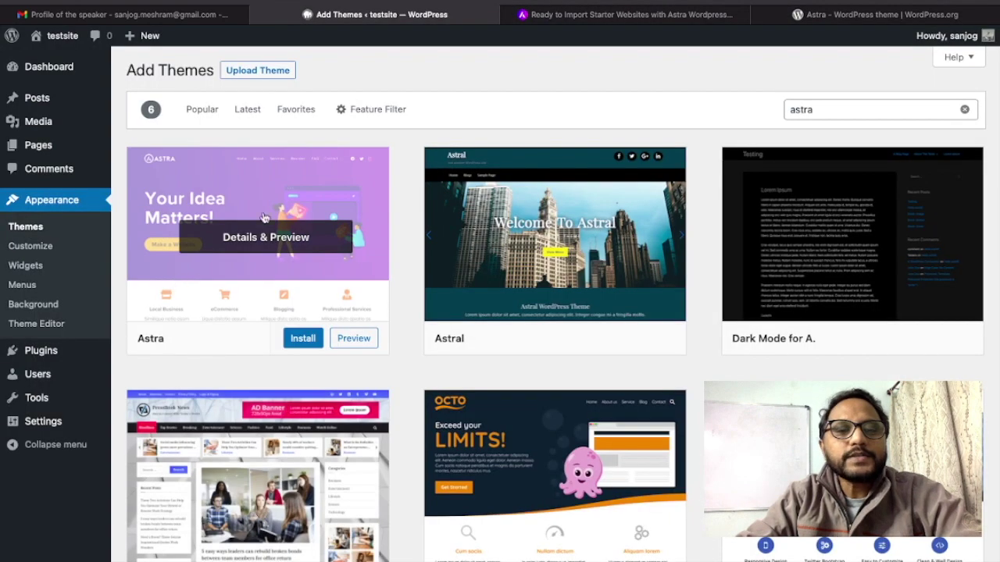
{"action": "left_click", "coordinate": [303, 340]}
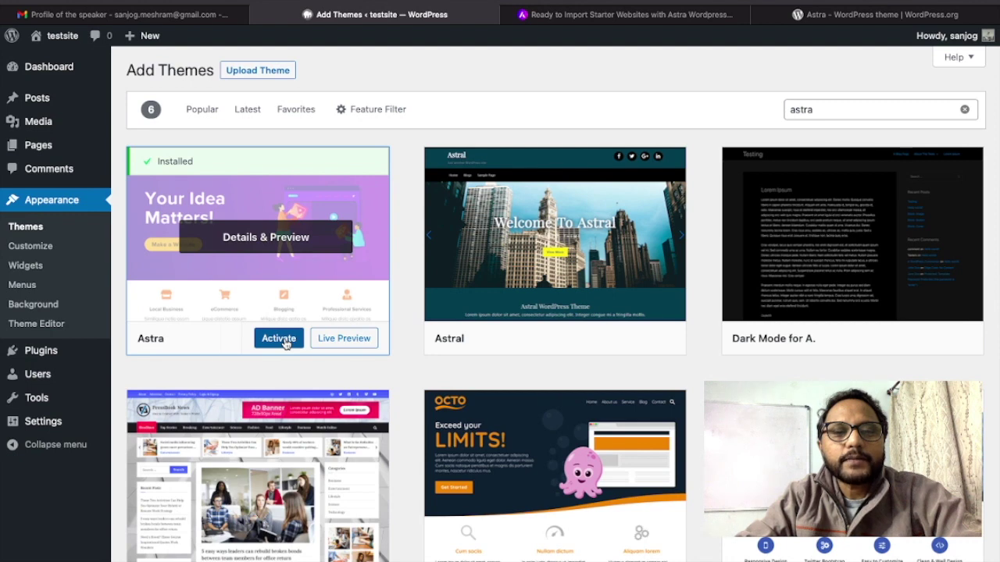
{"action": "left_click", "coordinate": [278, 338]}
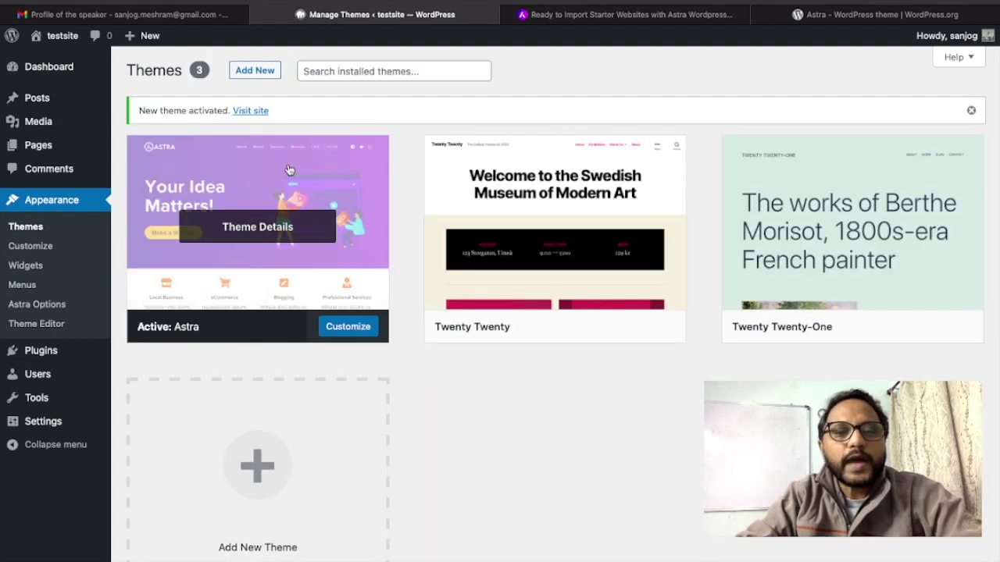
Step: Open the live testsite front page in a new browser tab and look over its appearance with the Astra theme
{"action": "mouse_move", "coordinate": [62, 35]}
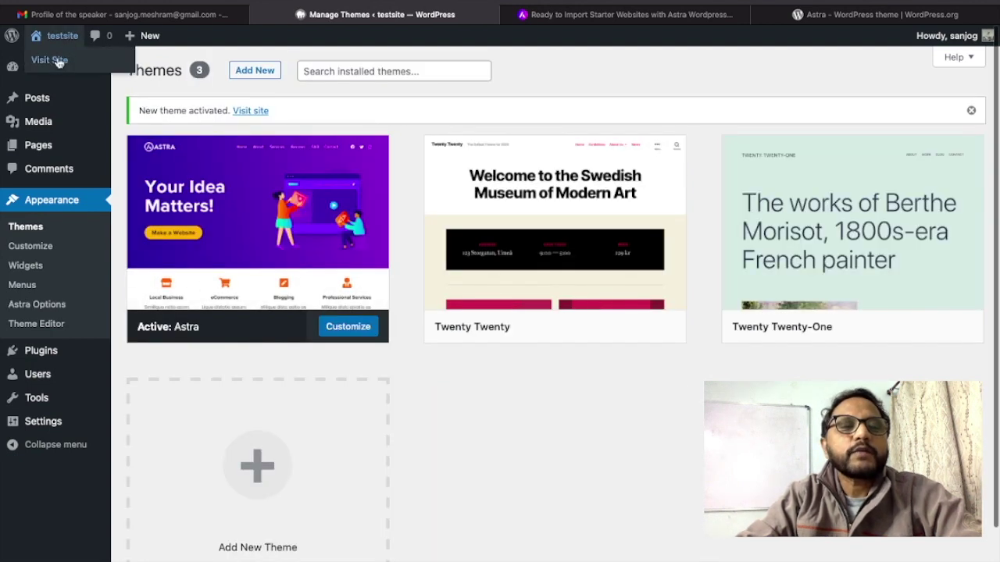
{"action": "right_click", "coordinate": [58, 62]}
{"action": "left_click", "coordinate": [71, 65]}
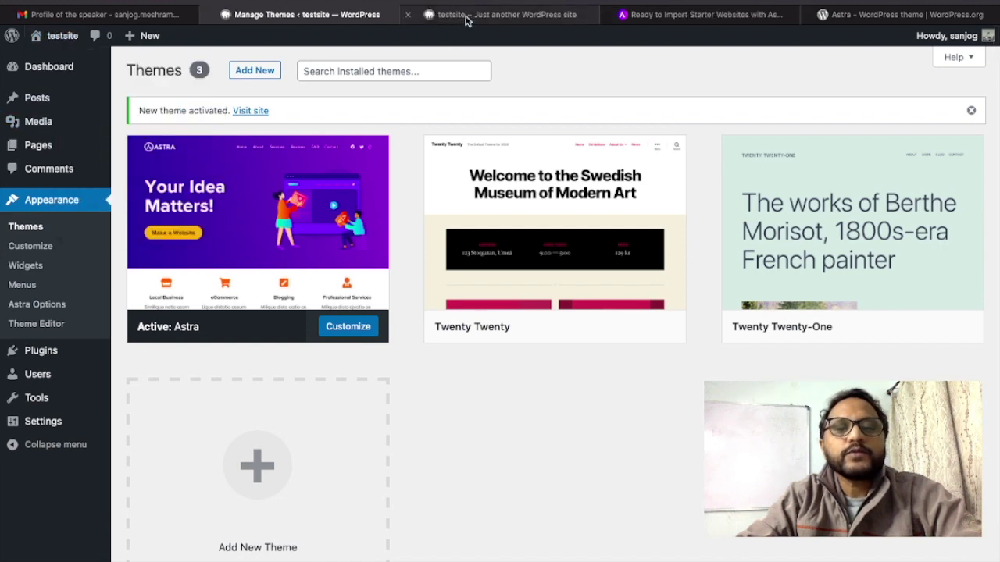
{"action": "left_click", "coordinate": [466, 18]}
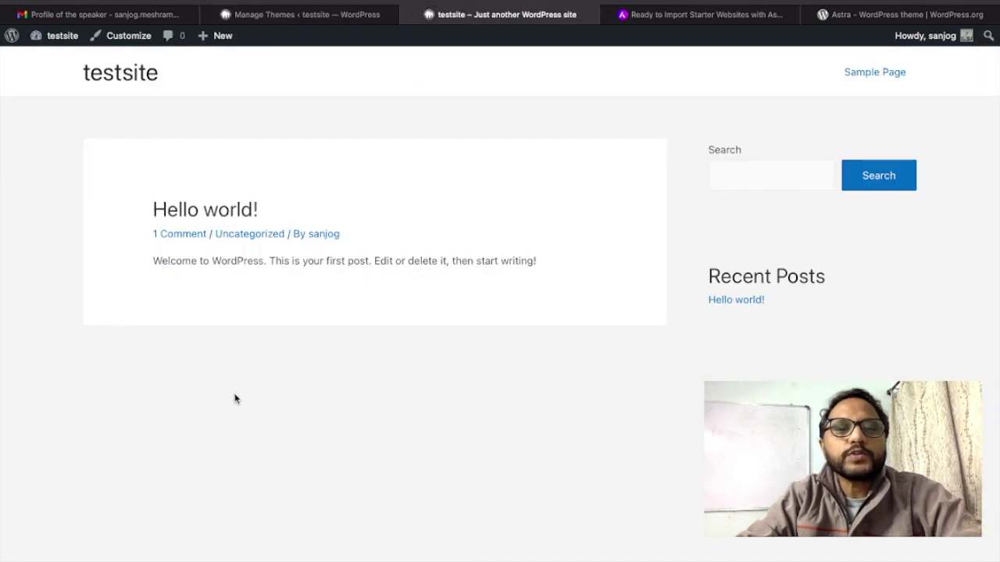
{"action": "scroll", "coordinate": [235, 399], "scroll_direction": "down", "scroll_amount": 5}
{"action": "scroll", "coordinate": [234, 399], "scroll_direction": "up", "scroll_amount": 5}
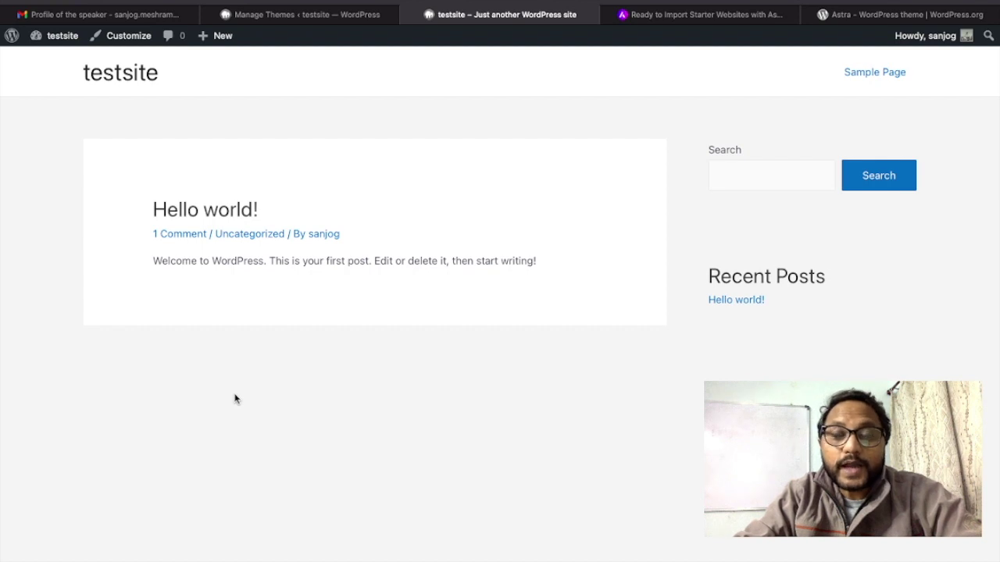
Step: Return to the site's admin area, open the page for adding new plugins and search for "starter"
{"action": "key", "text": "ctrl+shift+Tab"}
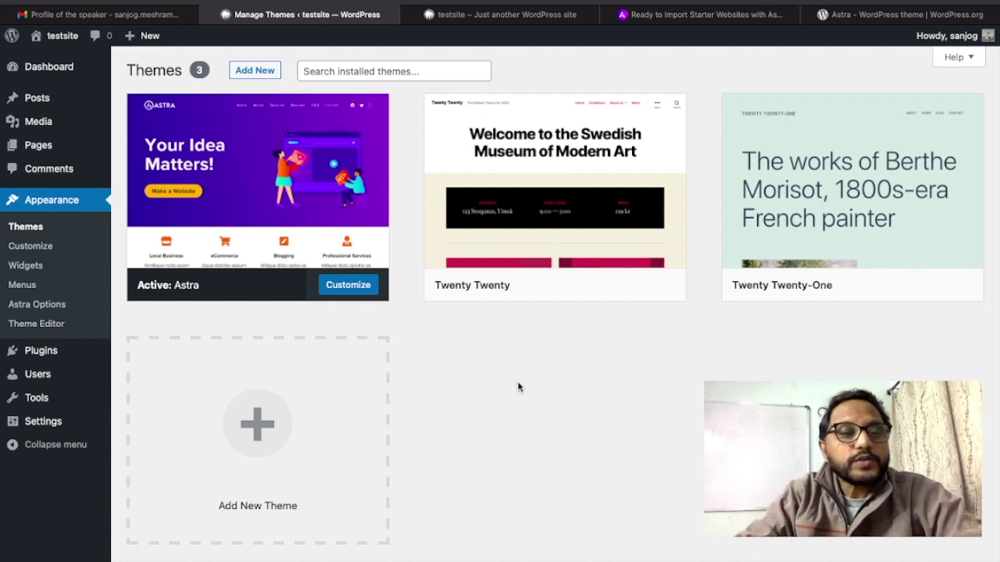
{"action": "mouse_move", "coordinate": [41, 352]}
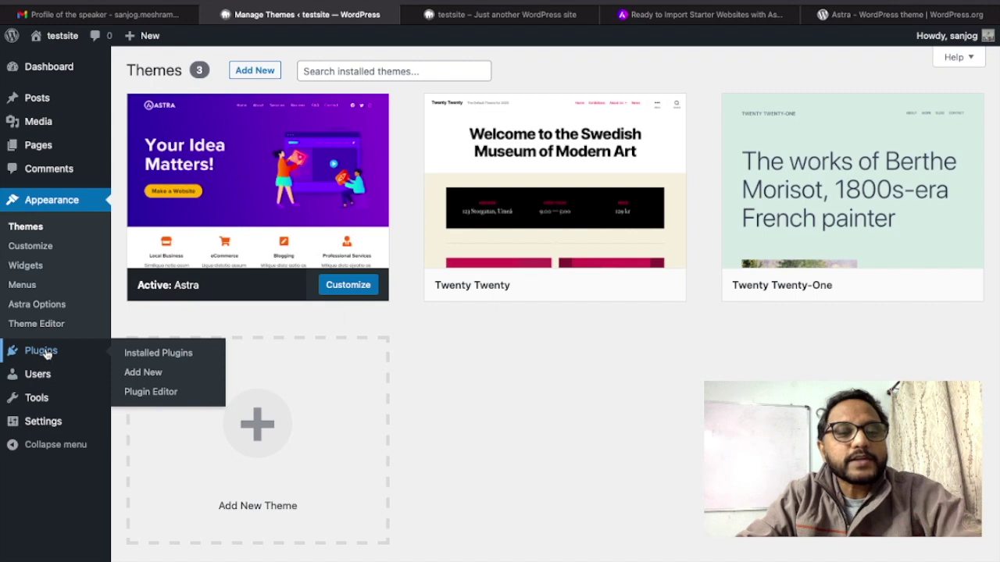
{"action": "left_click", "coordinate": [145, 373]}
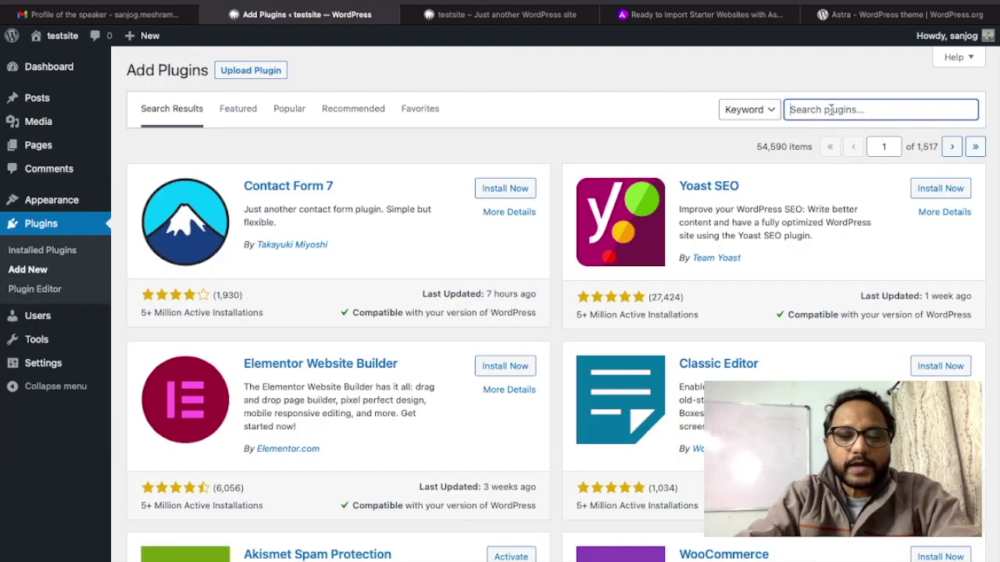
{"action": "type", "text": "star"}
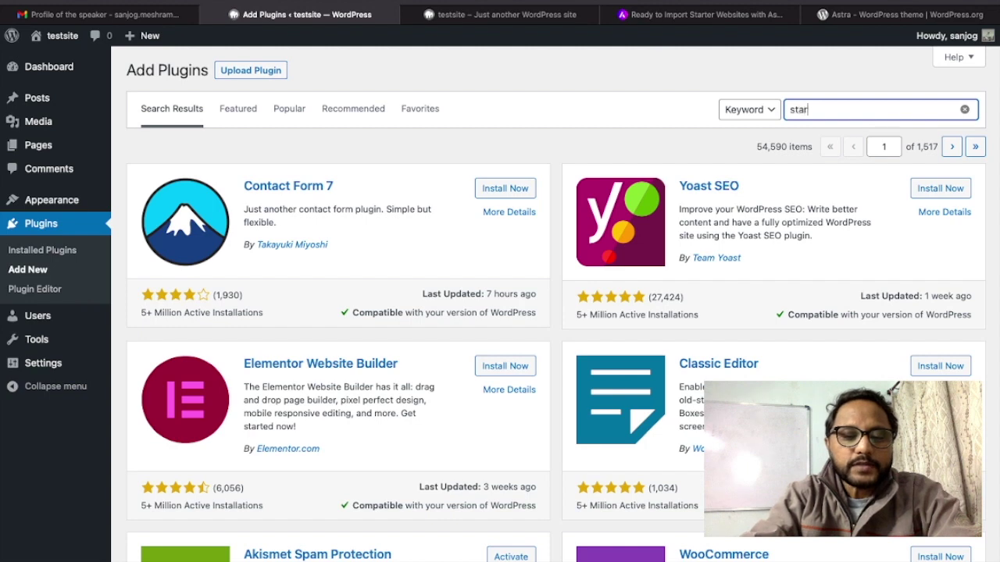
{"action": "type", "text": "ter"}
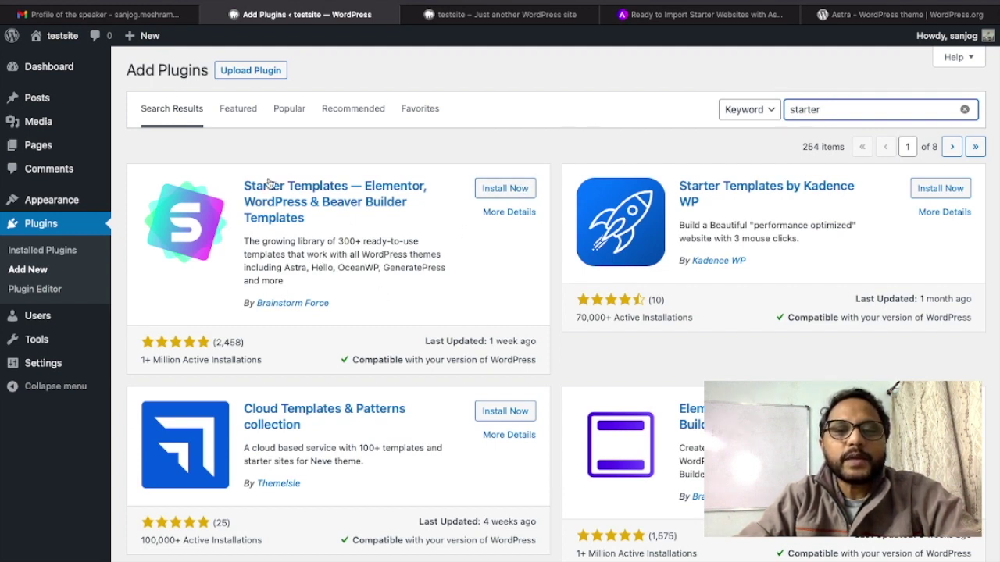
Step: Install and activate the Starter Templates plugin by Brainstorm Force and open its template library
{"action": "left_click", "coordinate": [505, 188]}
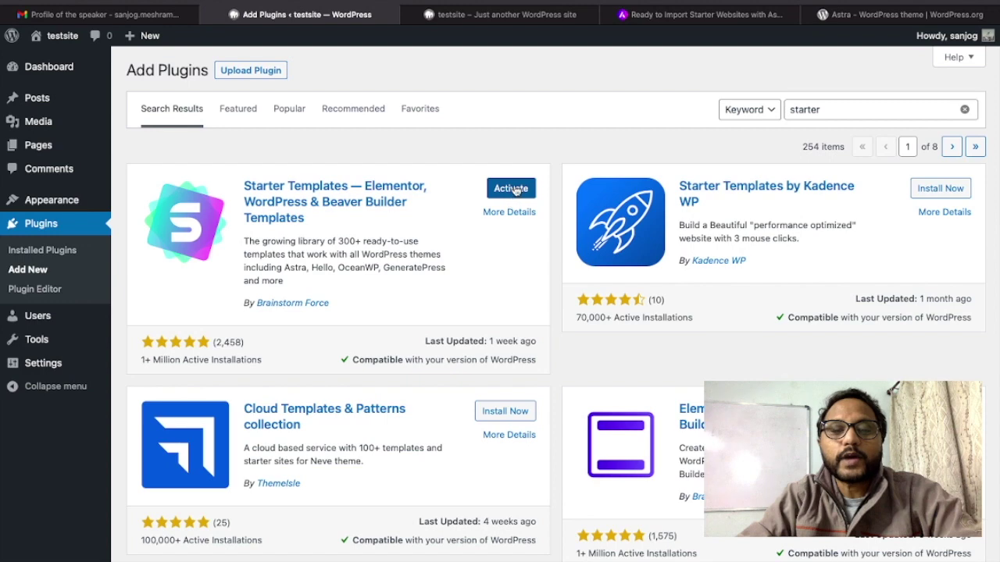
{"action": "left_click", "coordinate": [512, 189]}
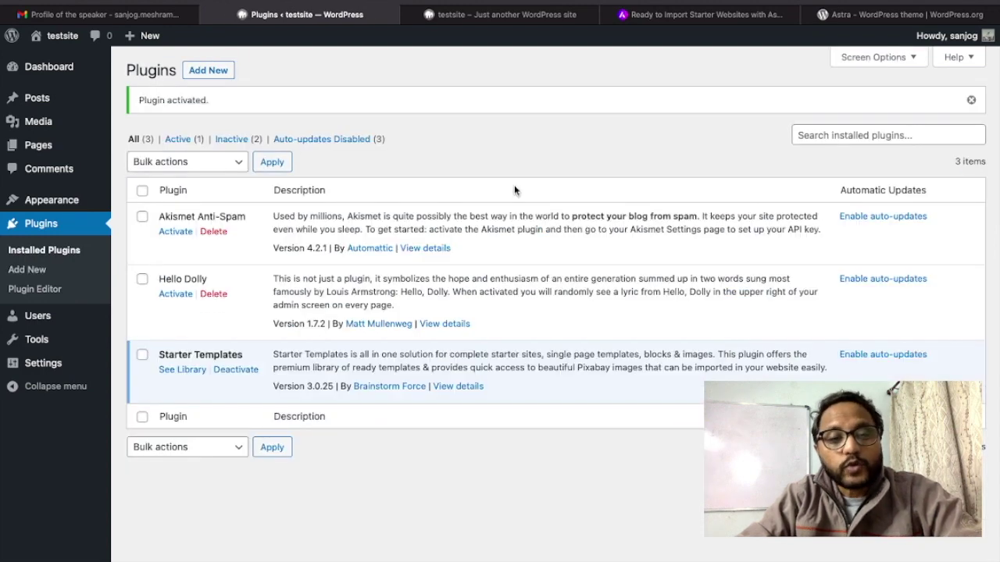
{"action": "left_click", "coordinate": [184, 370]}
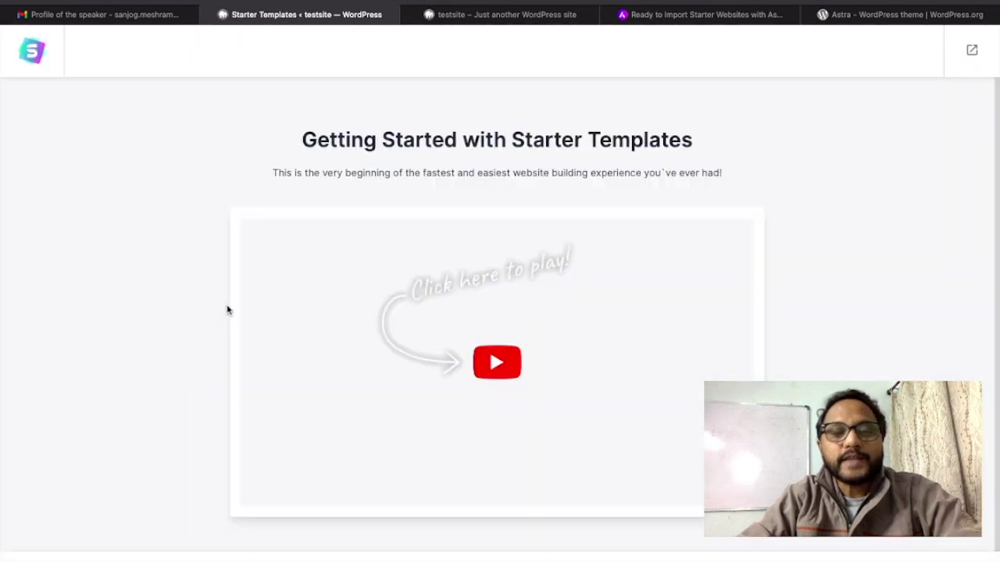
{"action": "scroll", "coordinate": [179, 399], "scroll_direction": "down", "scroll_amount": 1}
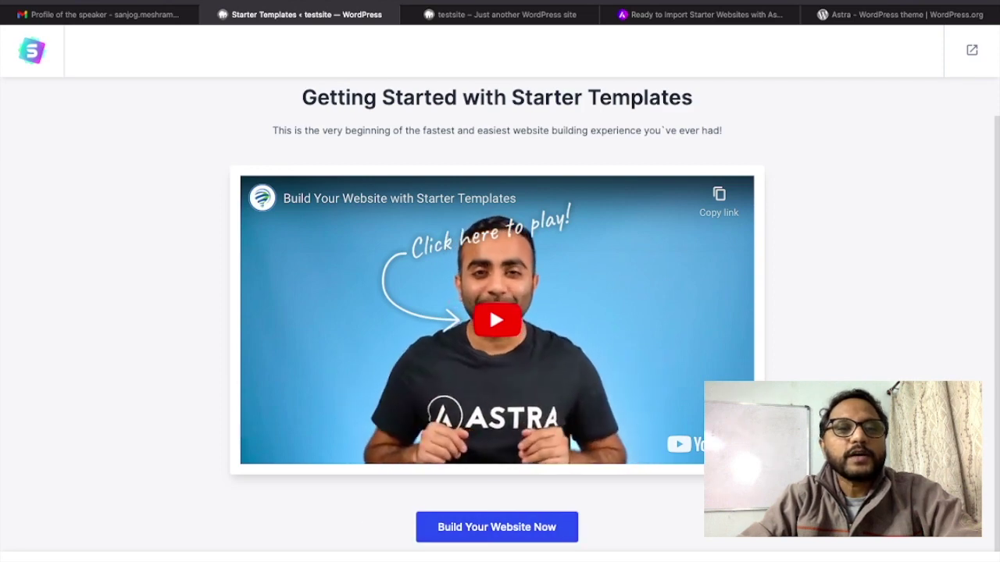
Step: Start the website building wizard, then switch to Astra's ready-made websites page and view which page builders its template filter offers
{"action": "left_click", "coordinate": [497, 532]}
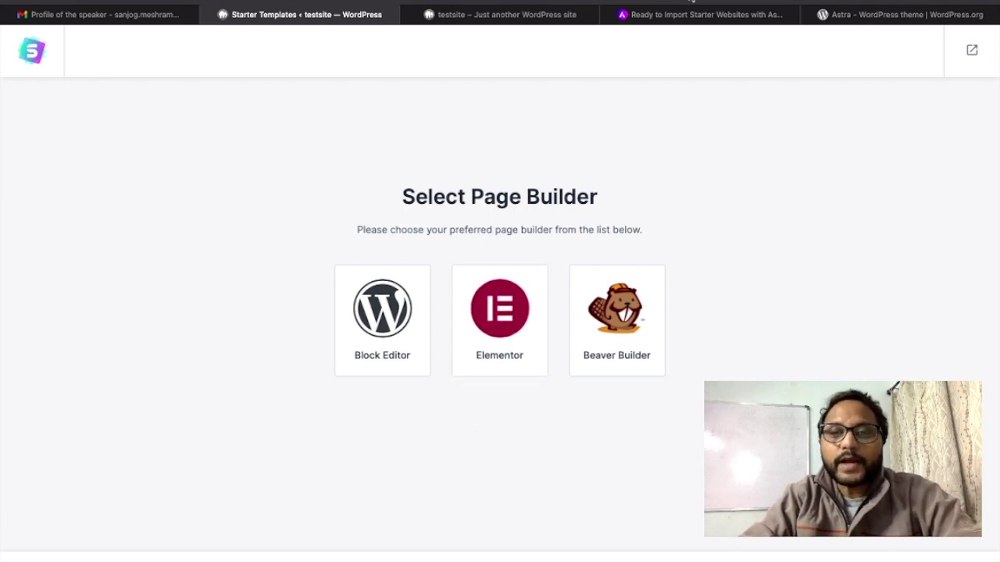
{"action": "left_click", "coordinate": [681, 15]}
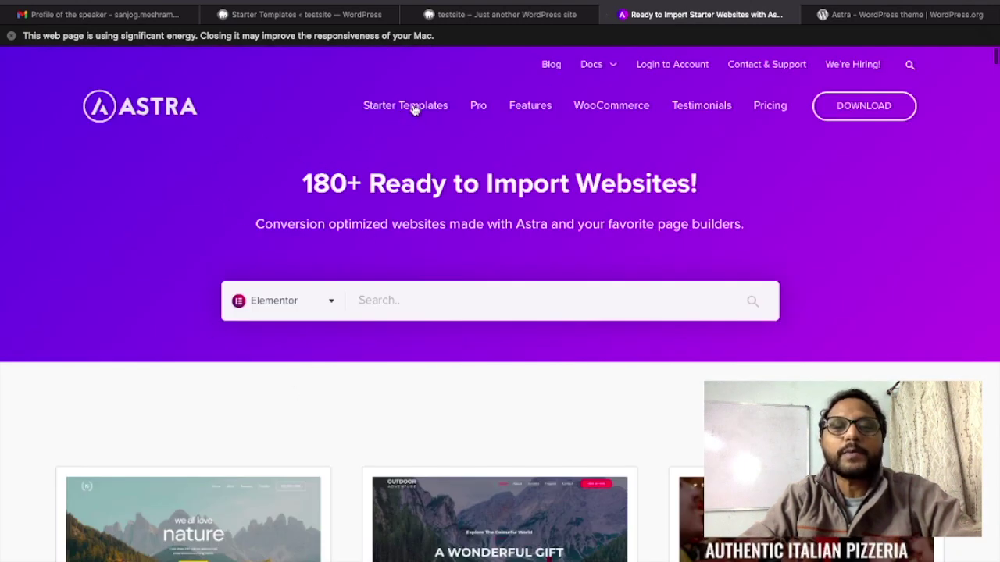
{"action": "left_click", "coordinate": [268, 309]}
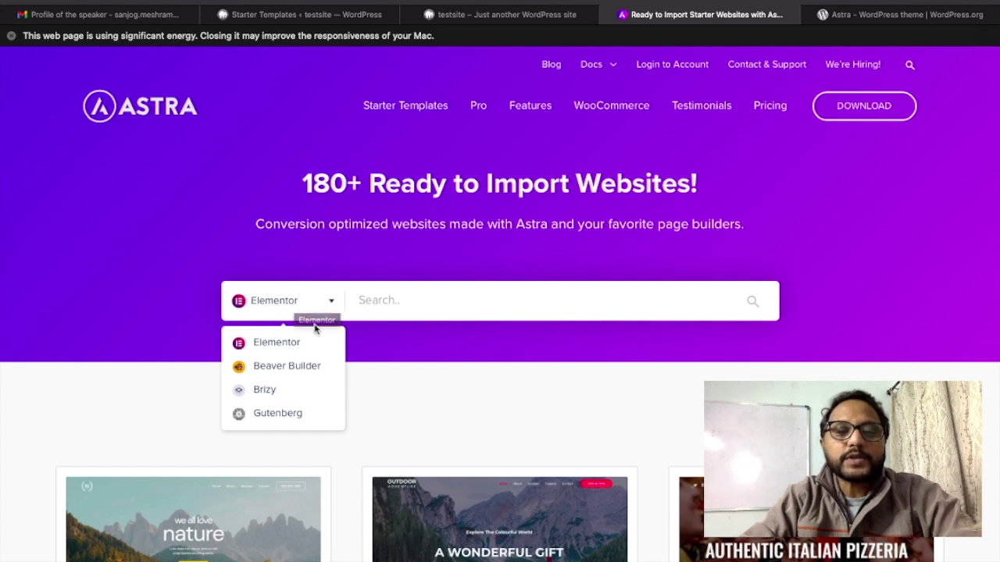
{"action": "left_click", "coordinate": [402, 296]}
Step: Browse the gallery of Elementor website templates, comparing the free and premium designs for different kinds of business
{"action": "scroll", "coordinate": [335, 411], "scroll_direction": "down", "scroll_amount": 5}
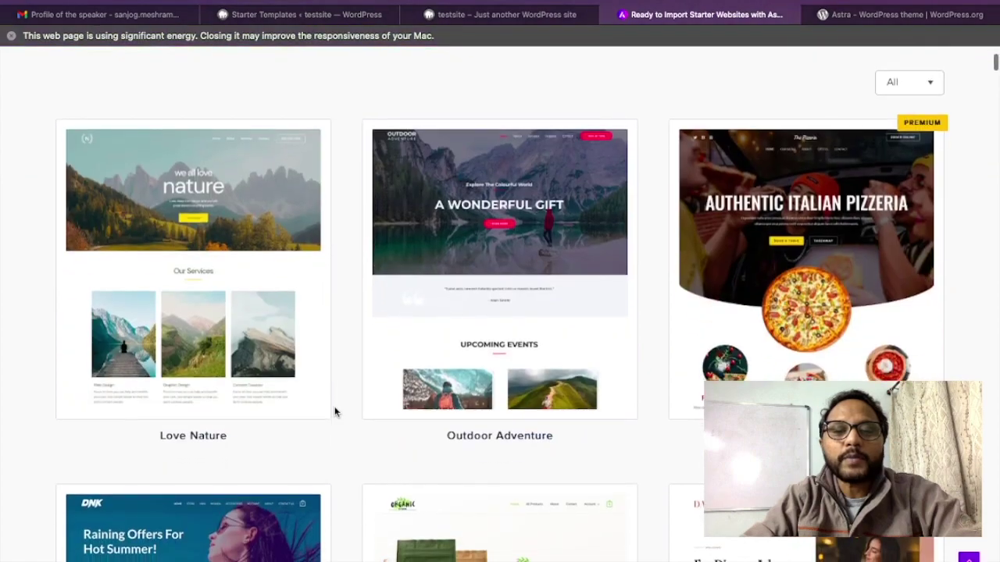
{"action": "scroll", "coordinate": [335, 411], "scroll_direction": "down", "scroll_amount": 10}
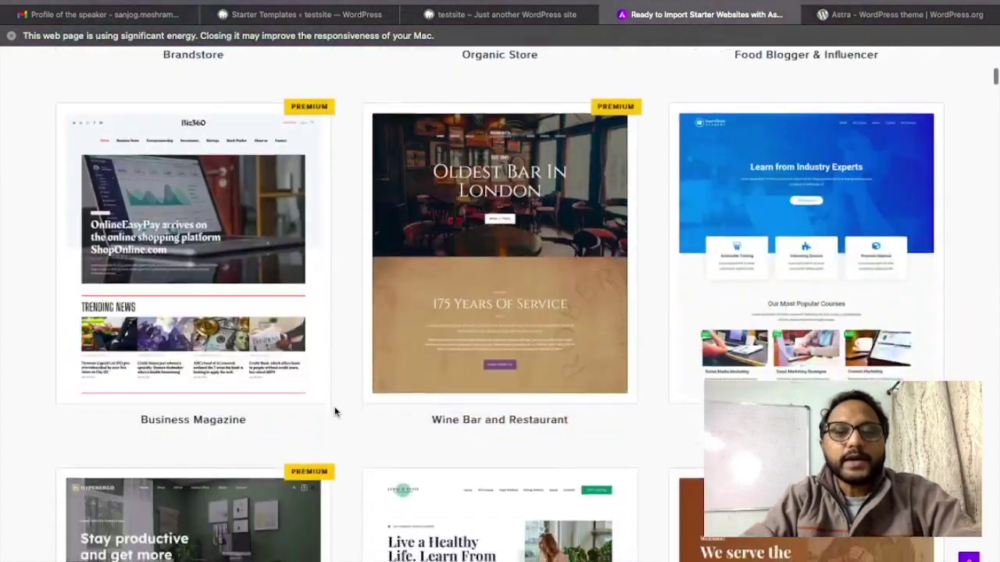
{"action": "scroll", "coordinate": [335, 411], "scroll_direction": "down", "scroll_amount": 12}
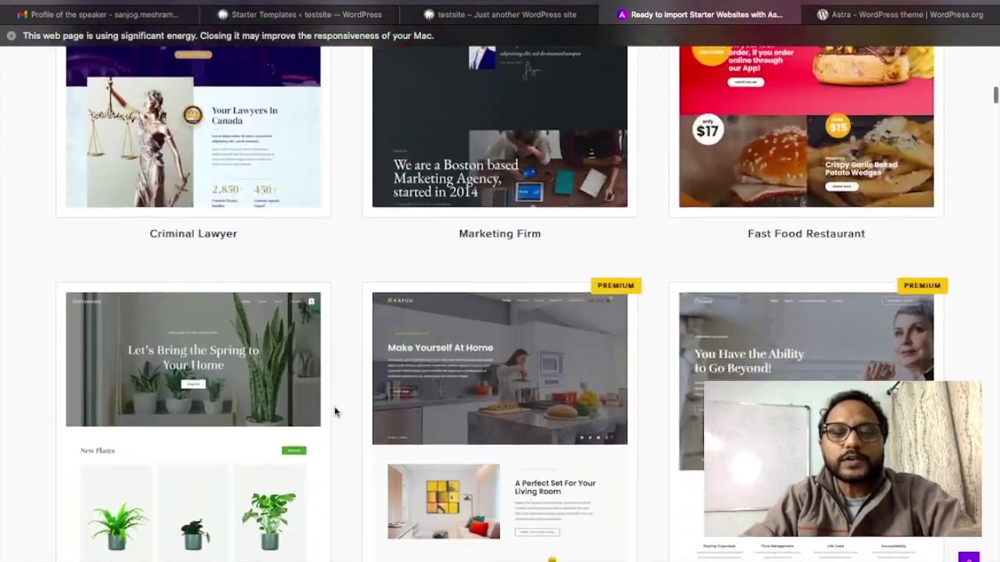
{"action": "scroll", "coordinate": [335, 410], "scroll_direction": "down", "scroll_amount": 10}
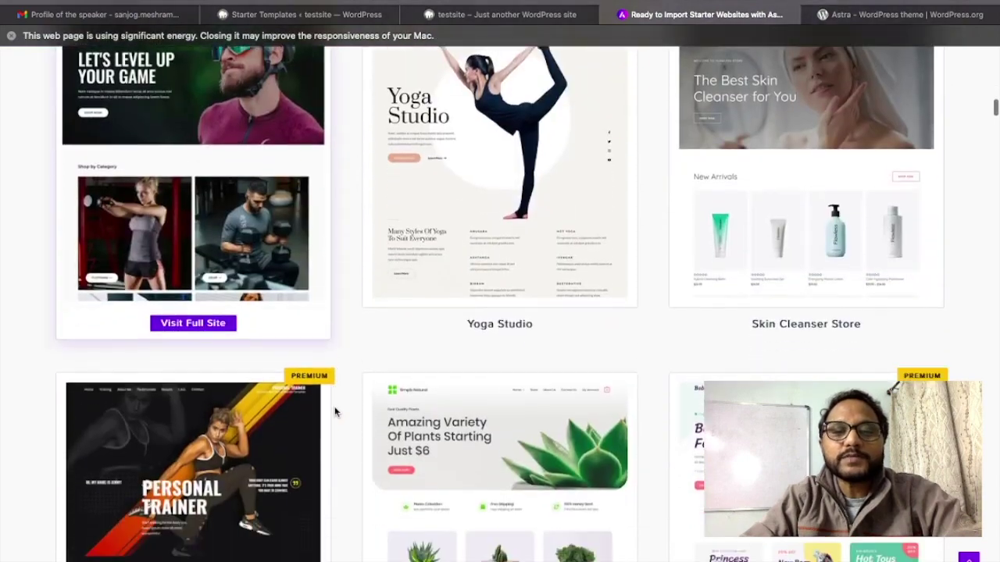
{"action": "scroll", "coordinate": [335, 412], "scroll_direction": "down", "scroll_amount": 3}
{"action": "scroll", "coordinate": [335, 412], "scroll_direction": "up", "scroll_amount": 5}
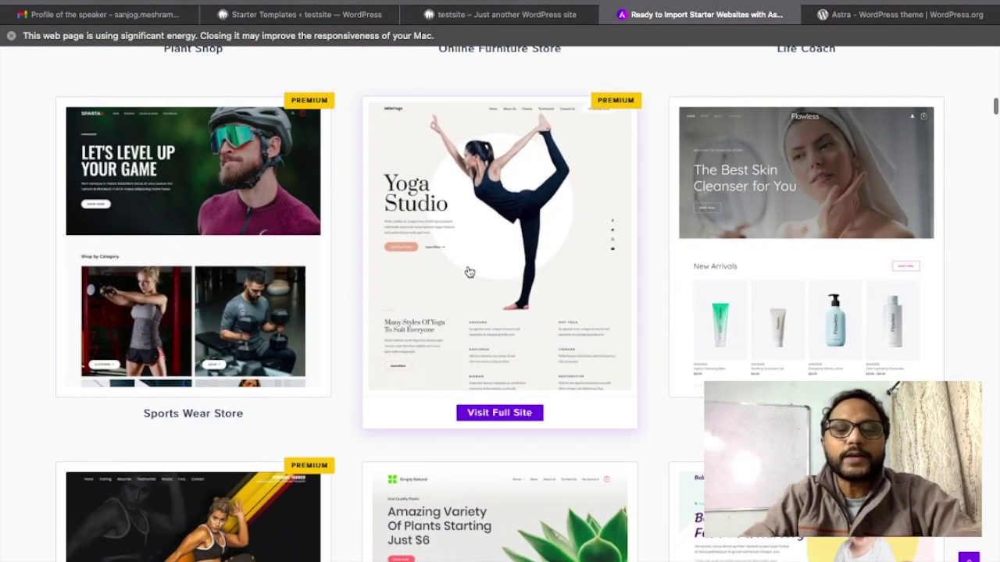
{"action": "scroll", "coordinate": [469, 271], "scroll_direction": "down", "scroll_amount": 4}
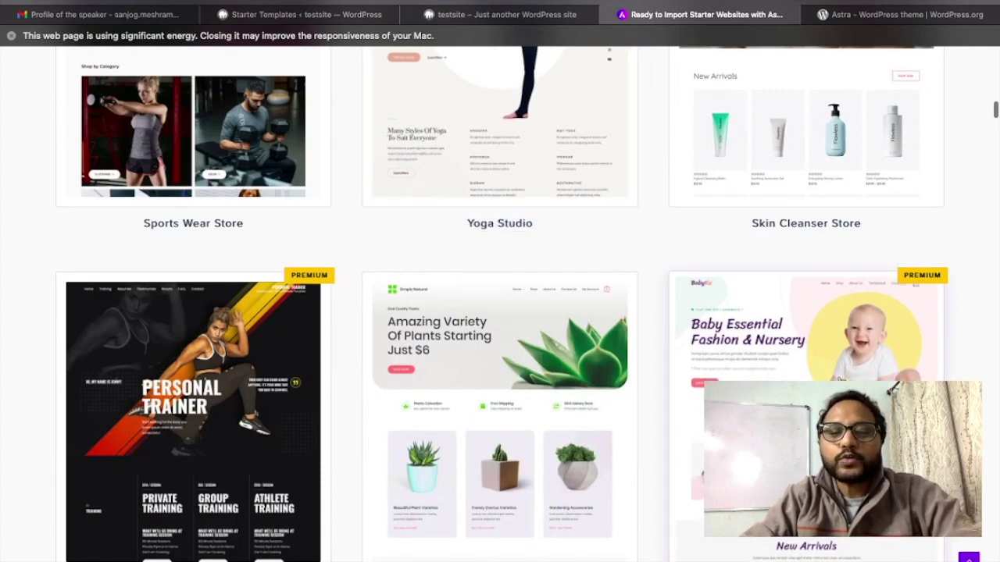
{"action": "scroll", "coordinate": [801, 363], "scroll_direction": "down", "scroll_amount": 2}
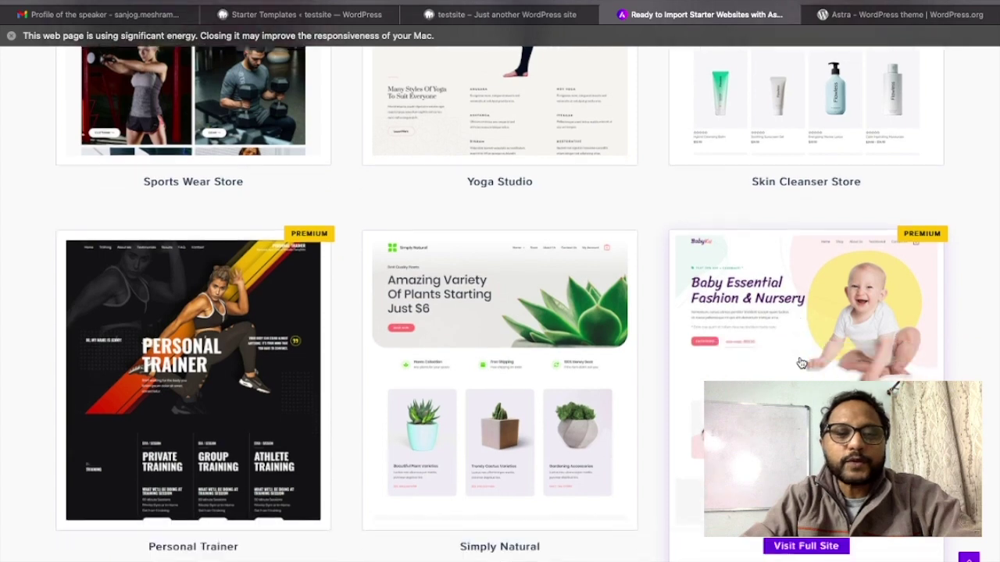
{"action": "scroll", "coordinate": [152, 378], "scroll_direction": "down", "scroll_amount": 8}
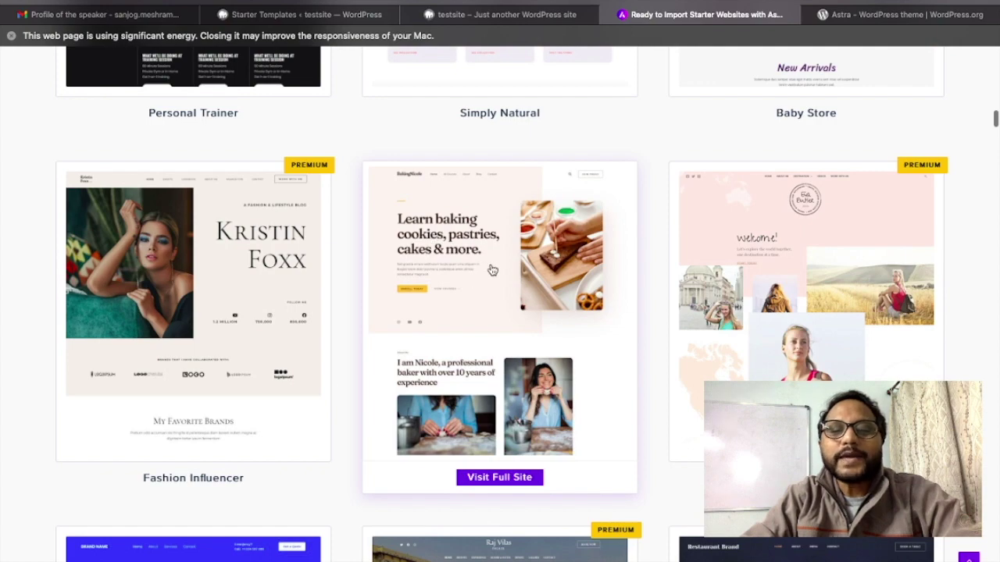
{"action": "scroll", "coordinate": [477, 341], "scroll_direction": "down", "scroll_amount": 5}
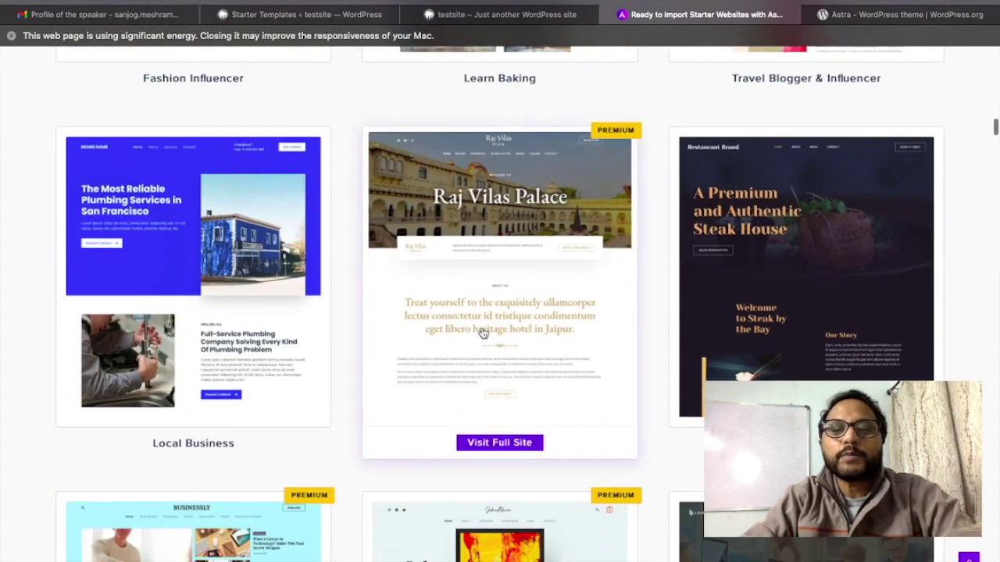
{"action": "scroll", "coordinate": [537, 250], "scroll_direction": "down", "scroll_amount": 5}
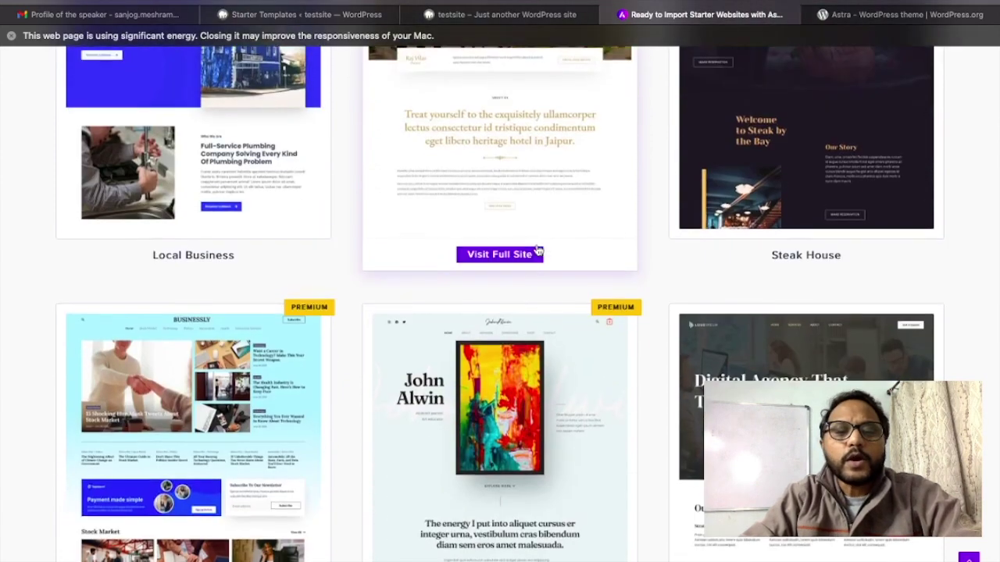
{"action": "scroll", "coordinate": [537, 250], "scroll_direction": "down", "scroll_amount": 4}
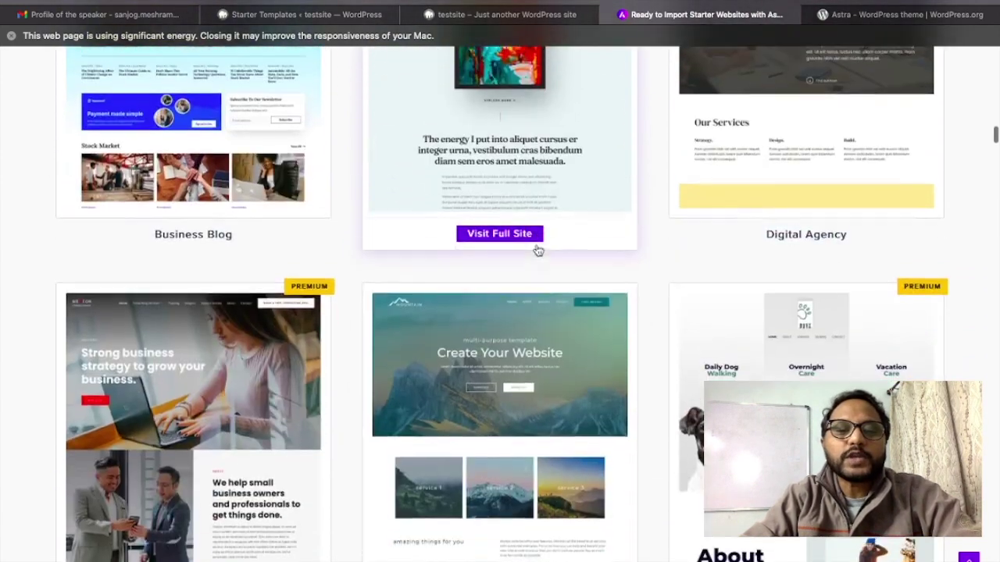
{"action": "scroll", "coordinate": [537, 250], "scroll_direction": "down", "scroll_amount": 9}
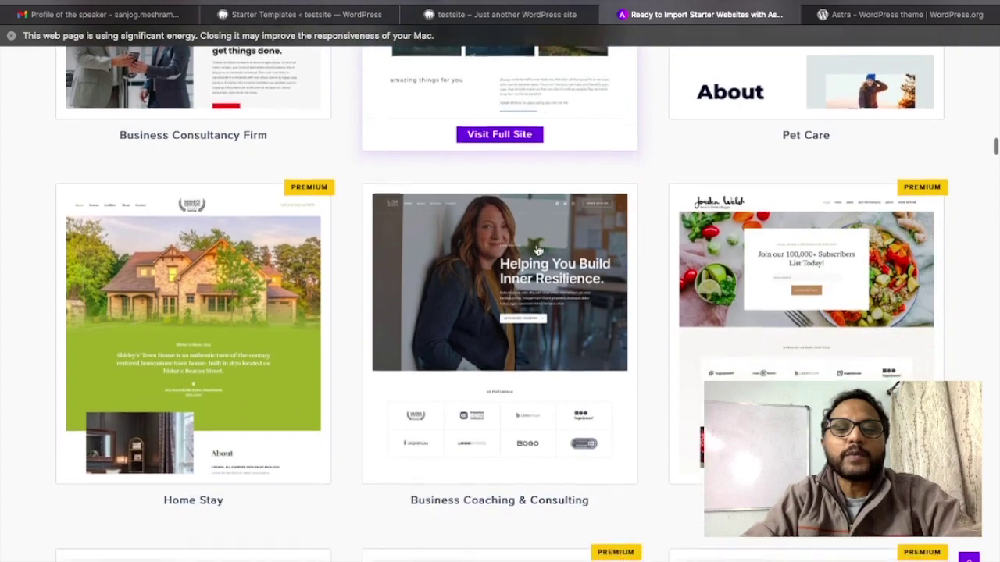
{"action": "scroll", "coordinate": [538, 250], "scroll_direction": "down", "scroll_amount": 2}
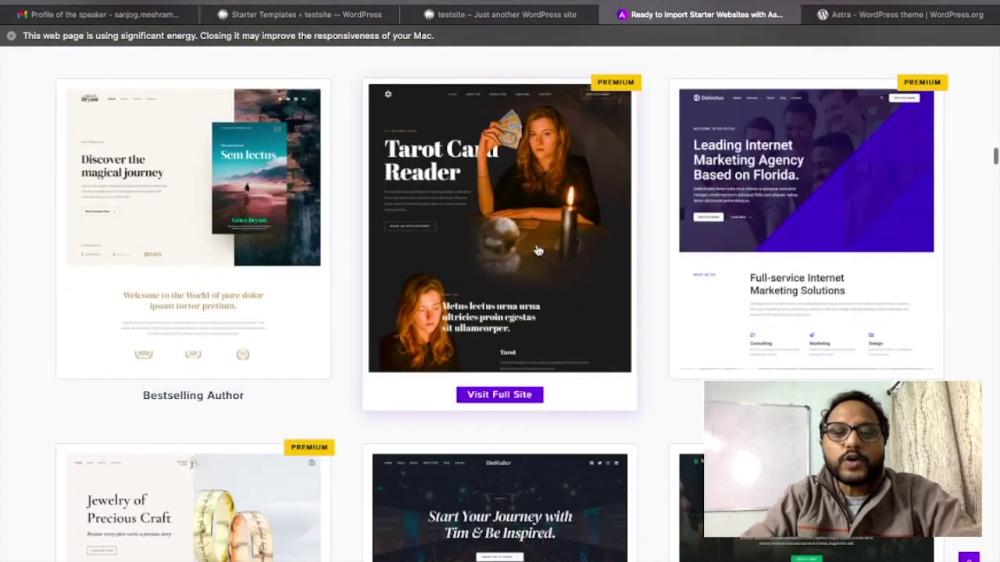
{"action": "scroll", "coordinate": [537, 250], "scroll_direction": "down", "scroll_amount": 6}
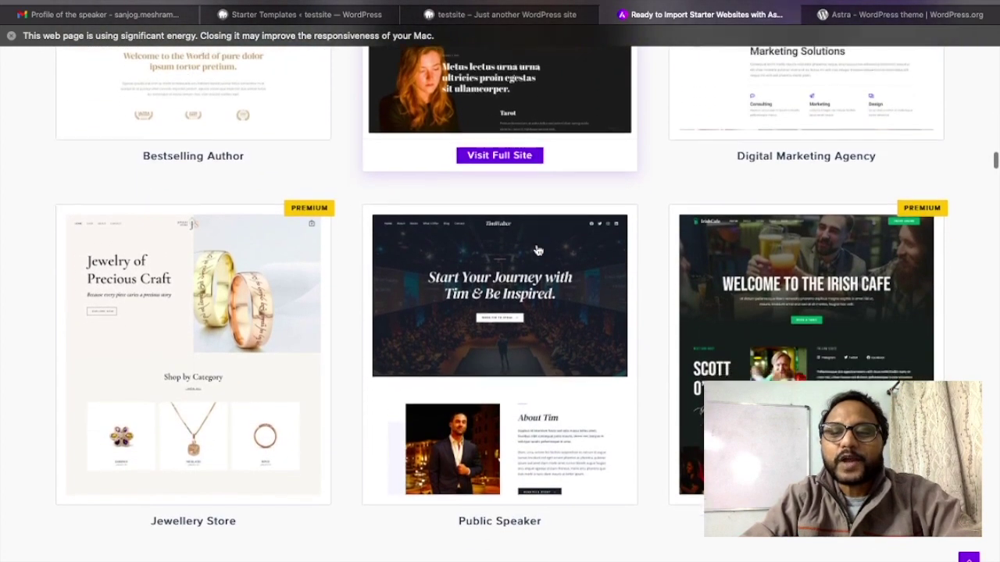
{"action": "scroll", "coordinate": [537, 250], "scroll_direction": "down", "scroll_amount": 3}
Step: Return to the first rows of the template gallery and open the full demo site of the Brandstore template
{"action": "scroll", "coordinate": [537, 250], "scroll_direction": "up", "scroll_amount": 14}
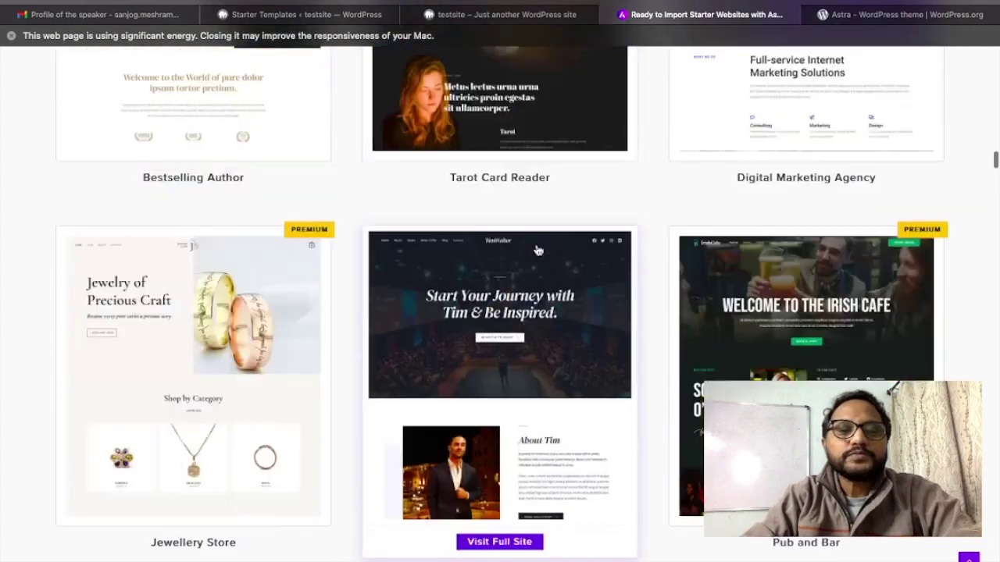
{"action": "scroll", "coordinate": [538, 250], "scroll_direction": "up", "scroll_amount": 15}
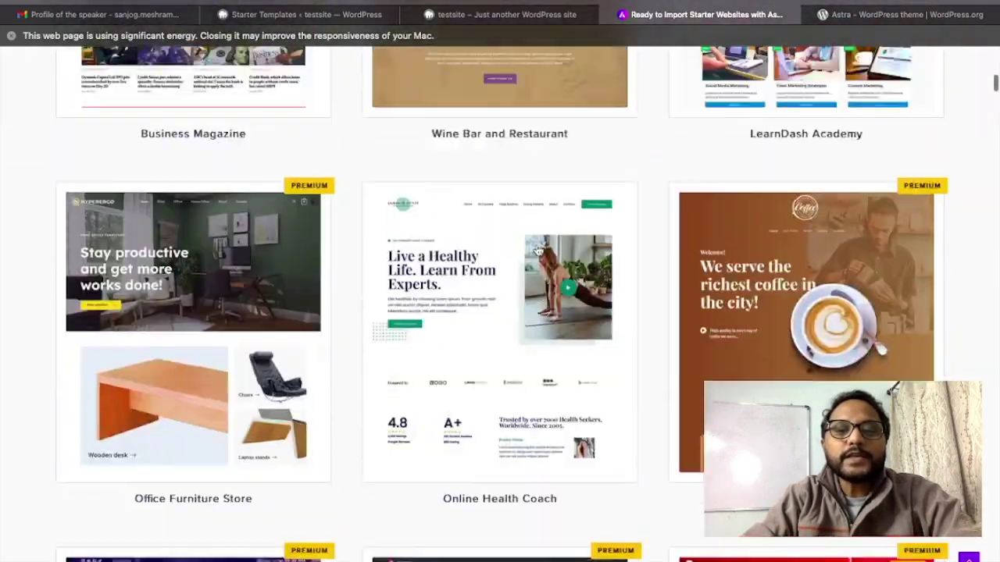
{"action": "scroll", "coordinate": [537, 250], "scroll_direction": "up", "scroll_amount": 8}
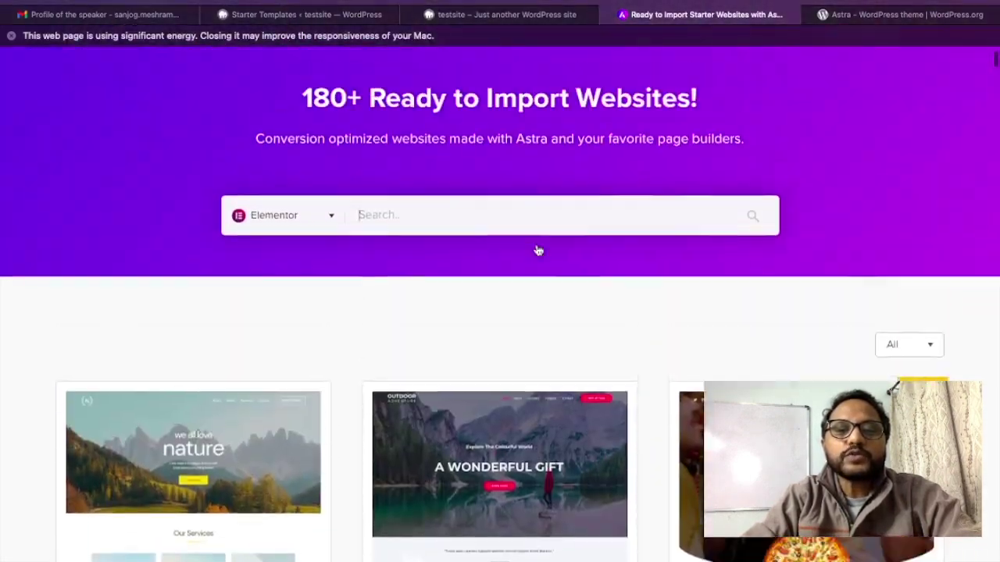
{"action": "scroll", "coordinate": [538, 250], "scroll_direction": "down", "scroll_amount": 4}
{"action": "scroll", "coordinate": [508, 288], "scroll_direction": "down", "scroll_amount": 3}
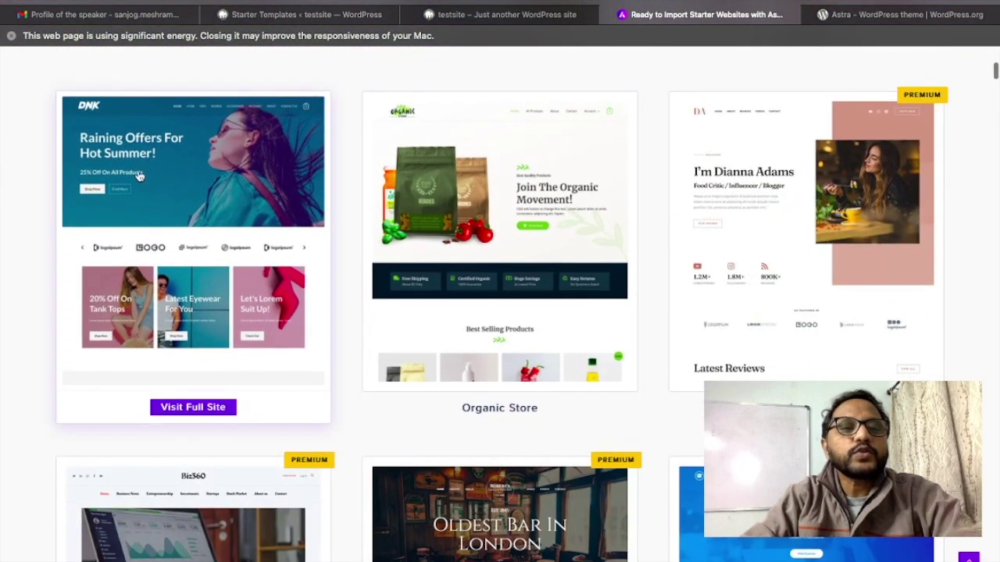
{"action": "left_click", "coordinate": [123, 175]}
Step: Look over the Brandstore demo home page, from its hero banner through the product sections to the special offer
{"action": "scroll", "coordinate": [395, 355], "scroll_direction": "down", "scroll_amount": 5}
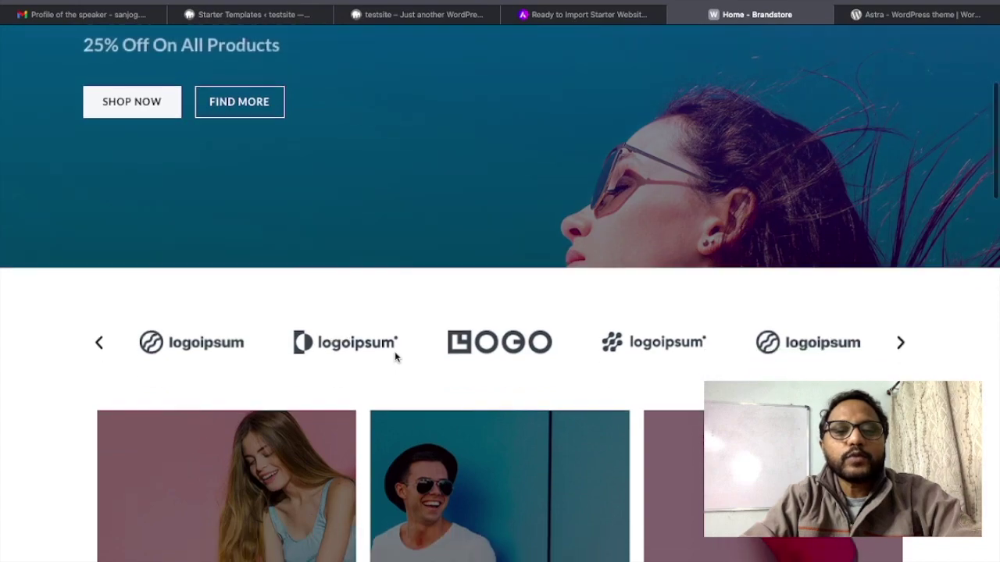
{"action": "scroll", "coordinate": [395, 357], "scroll_direction": "up", "scroll_amount": 2}
{"action": "scroll", "coordinate": [396, 357], "scroll_direction": "down", "scroll_amount": 8}
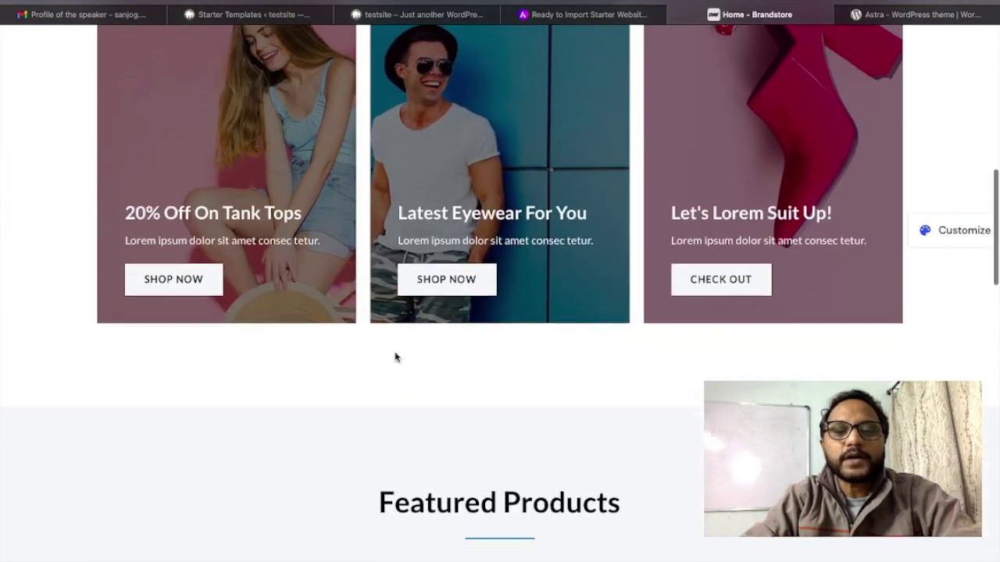
{"action": "scroll", "coordinate": [395, 357], "scroll_direction": "down", "scroll_amount": 10}
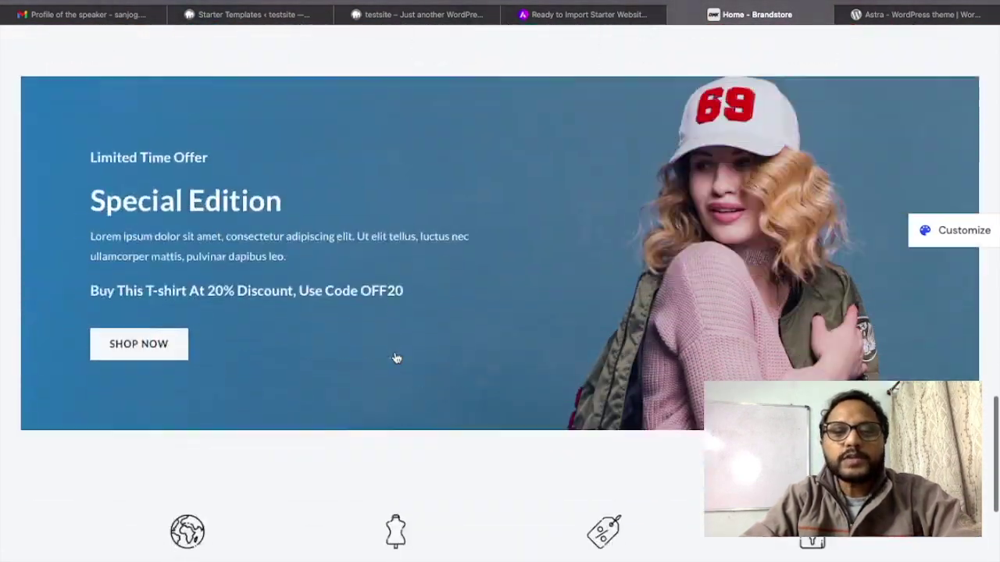
{"action": "scroll", "coordinate": [395, 357], "scroll_direction": "down", "scroll_amount": 3}
{"action": "scroll", "coordinate": [395, 357], "scroll_direction": "up", "scroll_amount": 15}
Step: Return to the Starter Templates wizard, choose Elementor as the page builder, and compare its template list with Astra's online gallery
{"action": "key", "text": "super+2"}
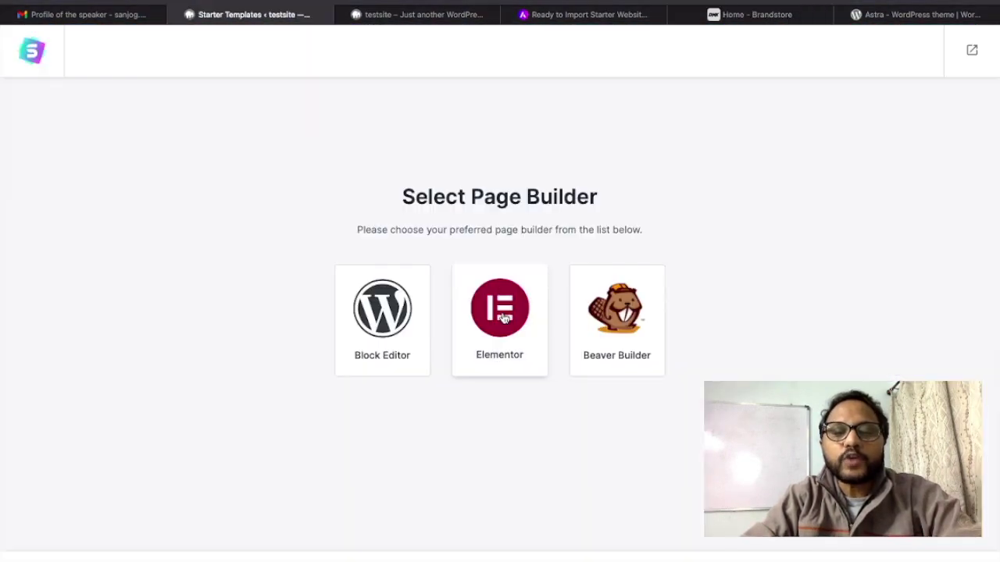
{"action": "left_click", "coordinate": [503, 318]}
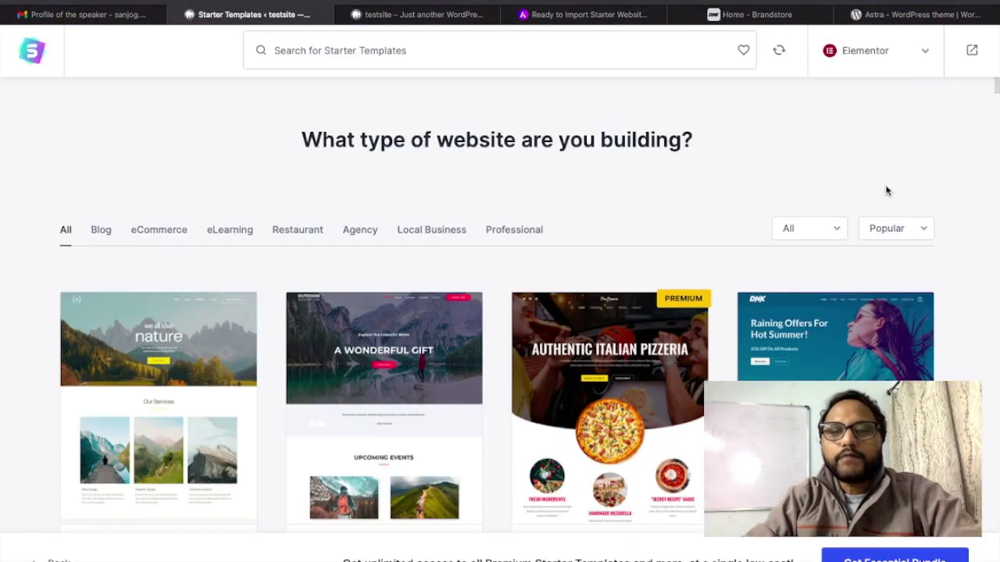
{"action": "left_click", "coordinate": [597, 17]}
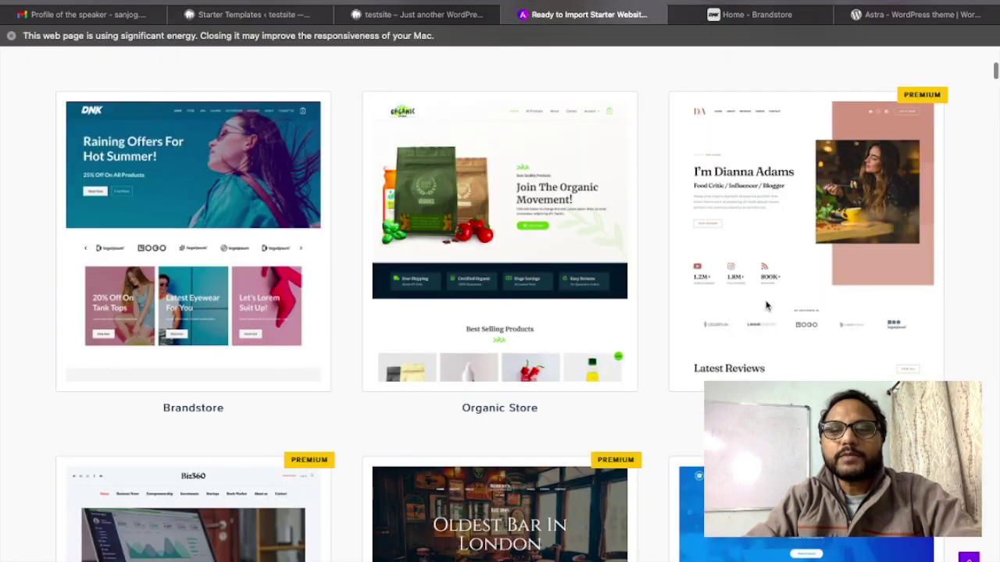
{"action": "left_click", "coordinate": [228, 11]}
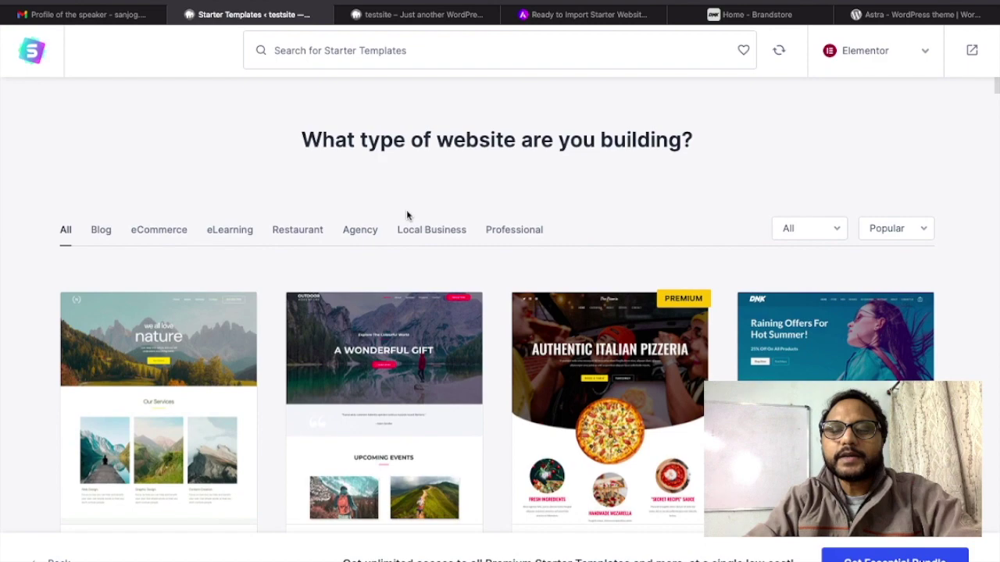
Step: Look through the template list in the wizard and select the Brandstore template for the site
{"action": "scroll", "coordinate": [407, 216], "scroll_direction": "down", "scroll_amount": 1}
{"action": "scroll", "coordinate": [406, 215], "scroll_direction": "down", "scroll_amount": 4}
{"action": "scroll", "coordinate": [407, 215], "scroll_direction": "up", "scroll_amount": 5}
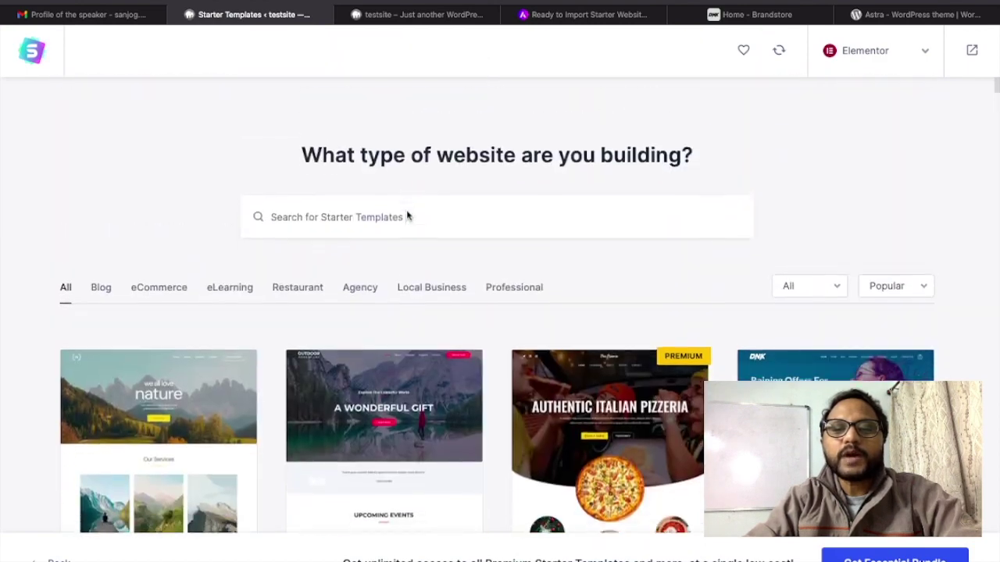
{"action": "scroll", "coordinate": [818, 332], "scroll_direction": "down", "scroll_amount": 2}
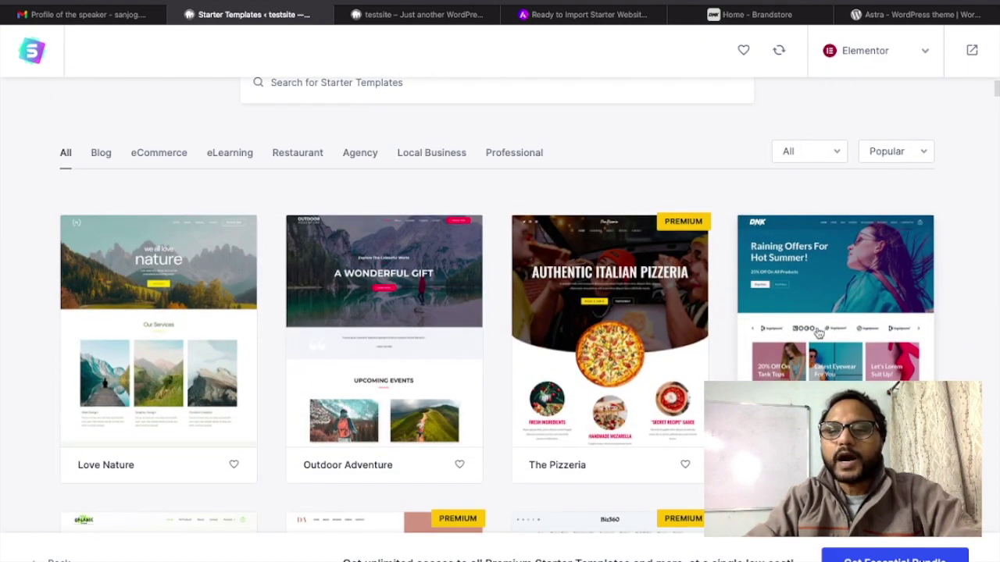
{"action": "left_click", "coordinate": [841, 311]}
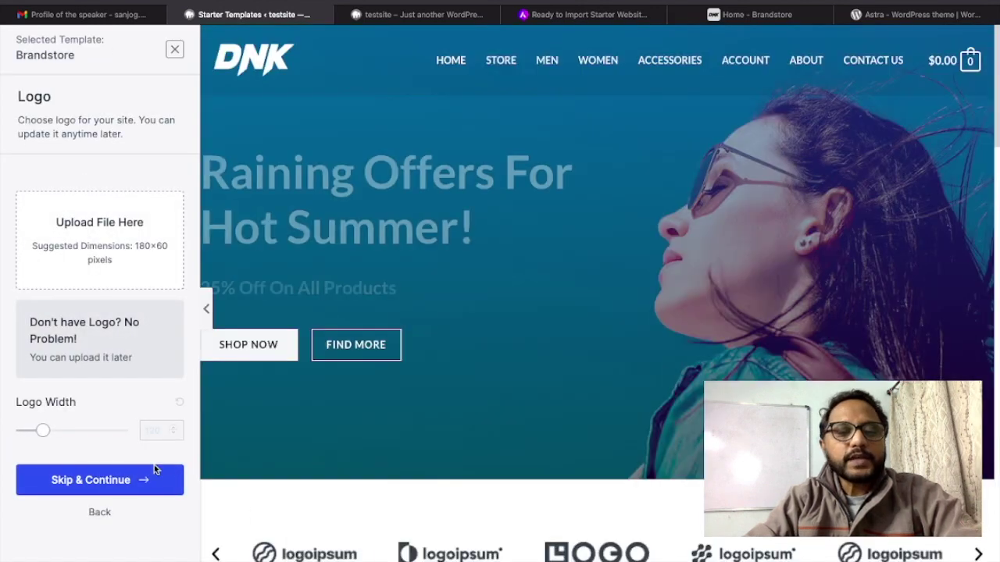
{"action": "scroll", "coordinate": [102, 266], "scroll_direction": "down", "scroll_amount": 1}
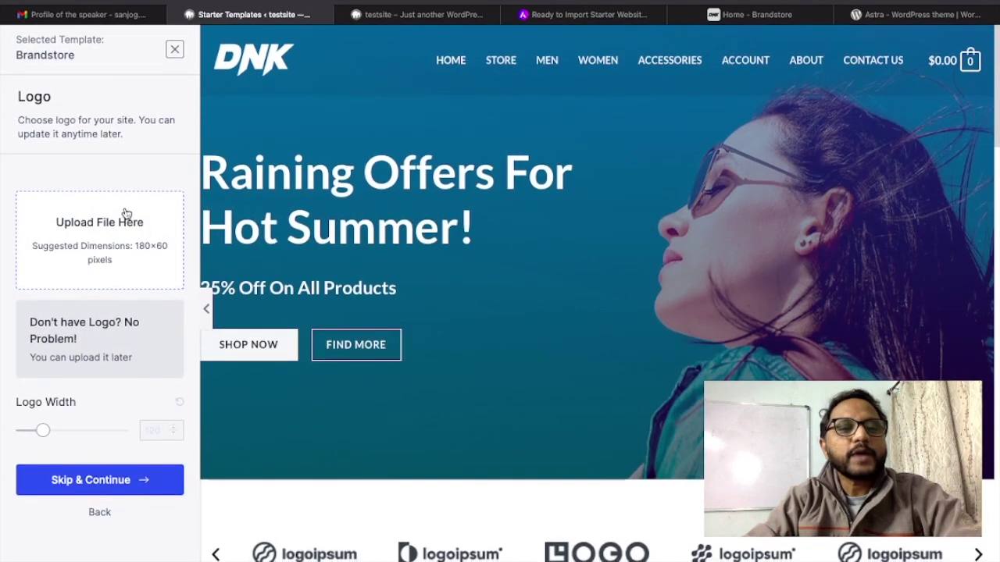